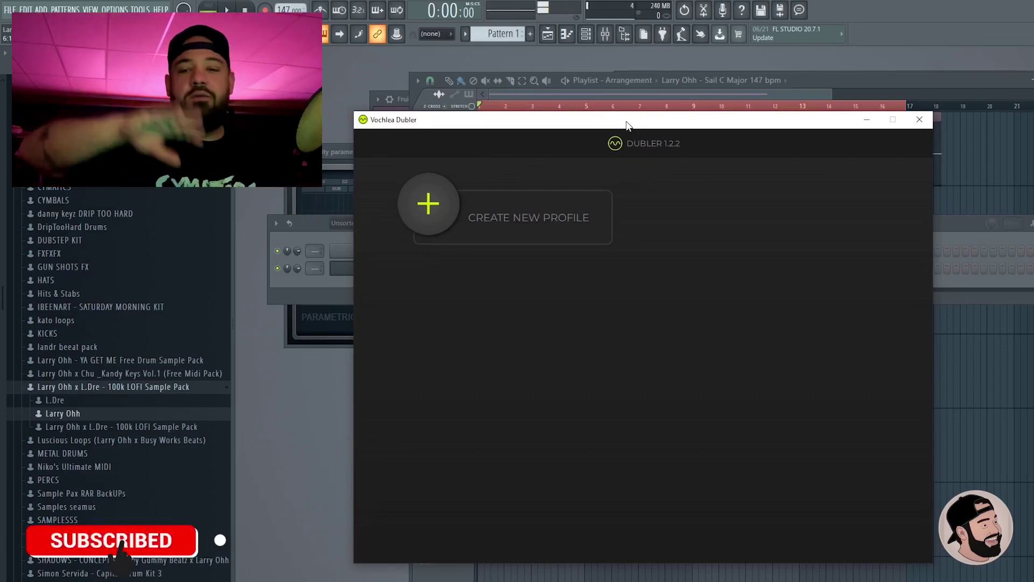
Step: Create a new profile in Dubler and turn off its Controls section
left_click_drag(648, 125, 643, 125)
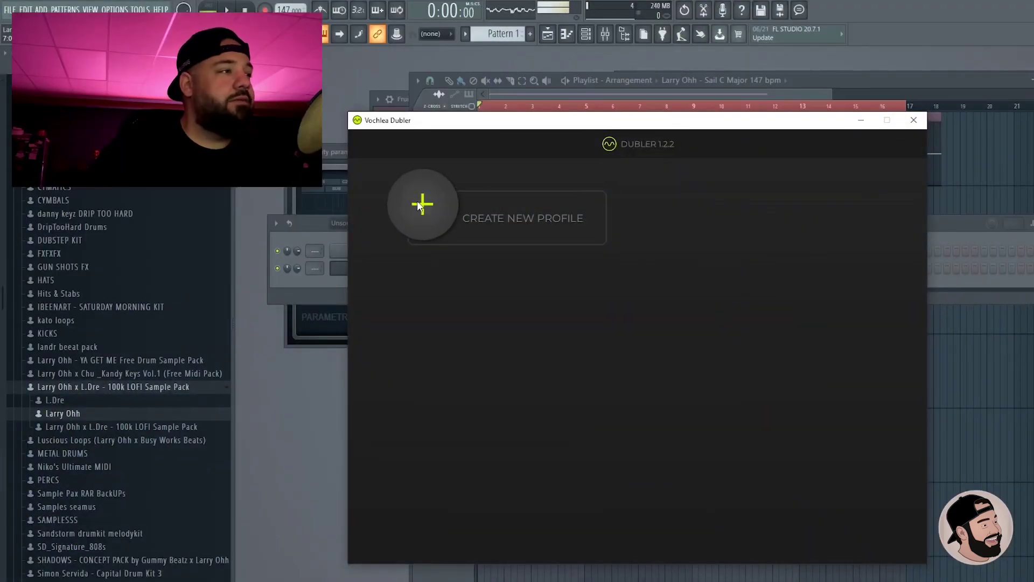
left_click(426, 200)
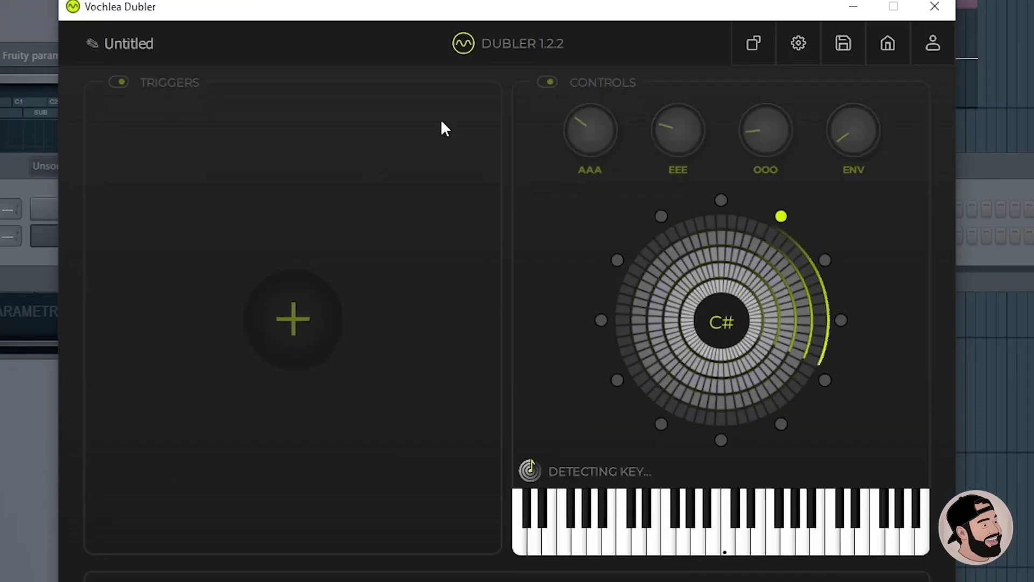
left_click(547, 83)
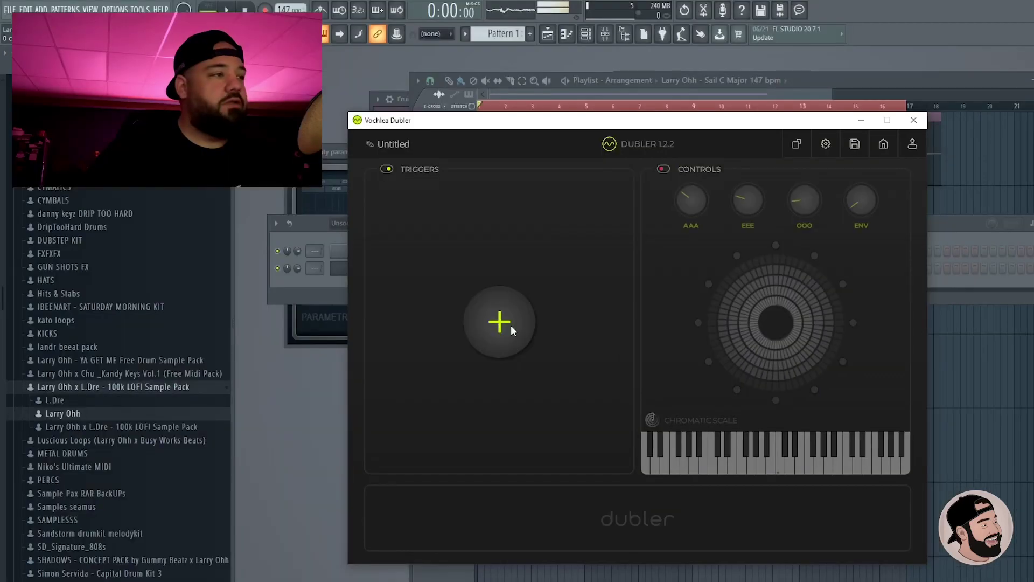
Step: Add two drum triggers, Drum 1 and Drum 2, and train them with vocal sounds
left_click(310, 324)
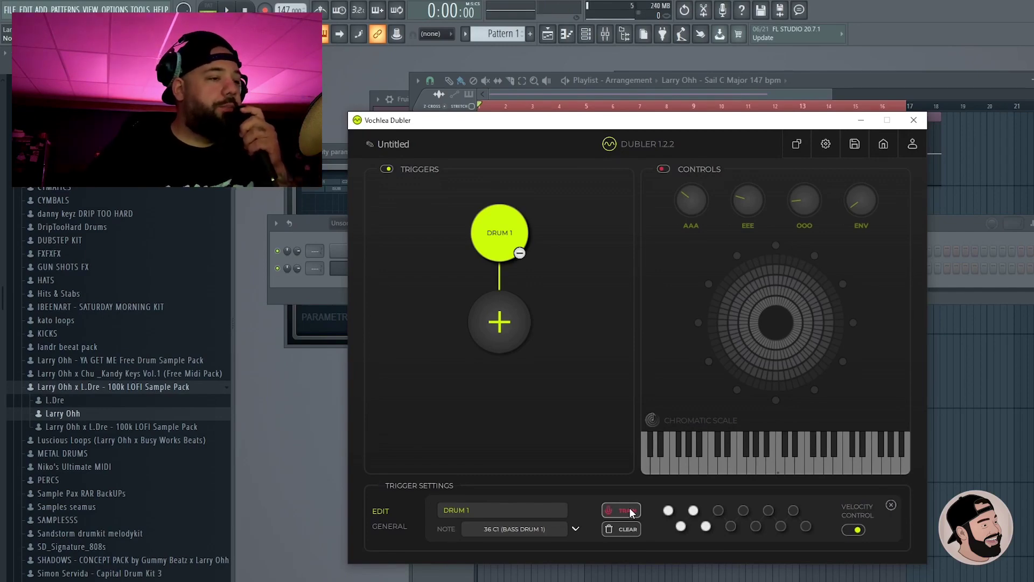
left_click(501, 328)
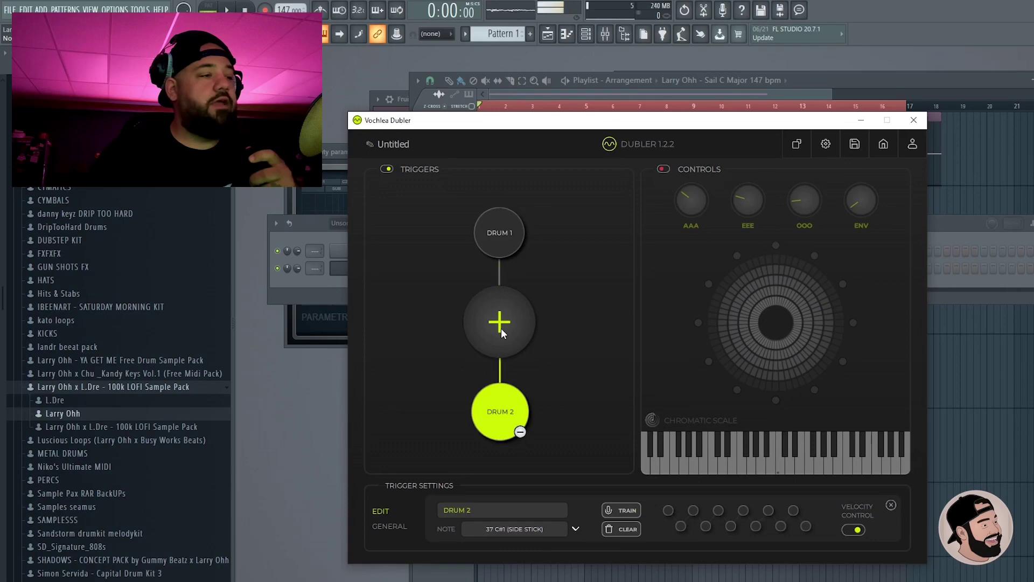
left_click(632, 512)
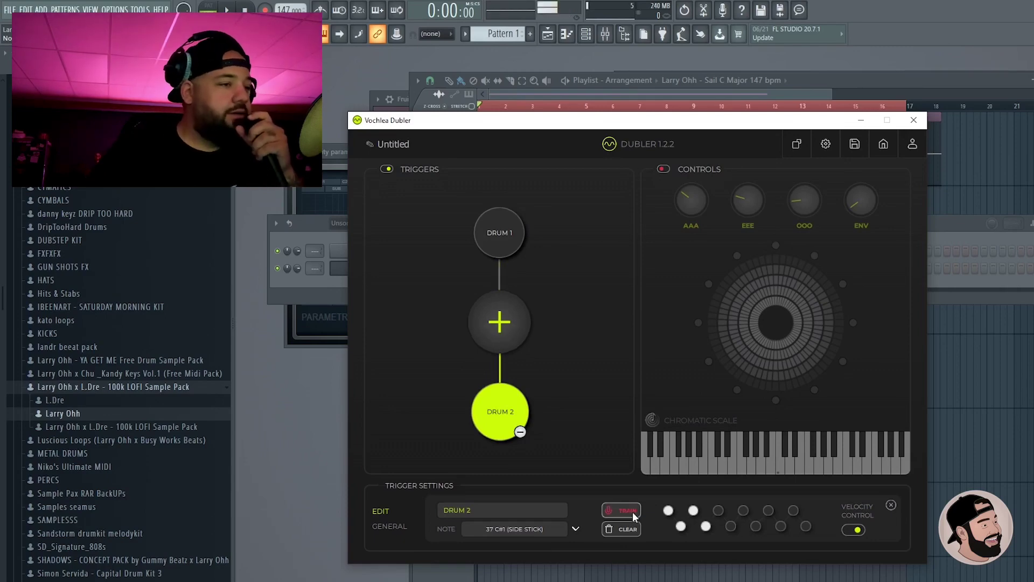
Step: Add a third drum trigger, assign it note 42 F#1 (Closed Hi Hat), and train it
left_click(499, 322)
left_click(517, 533)
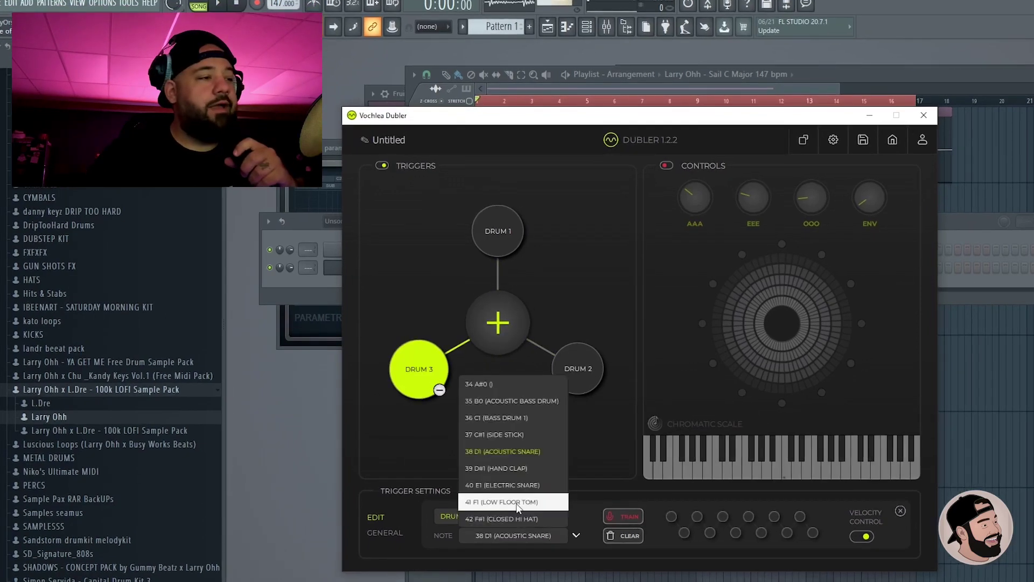
left_click(509, 498)
left_click(626, 510)
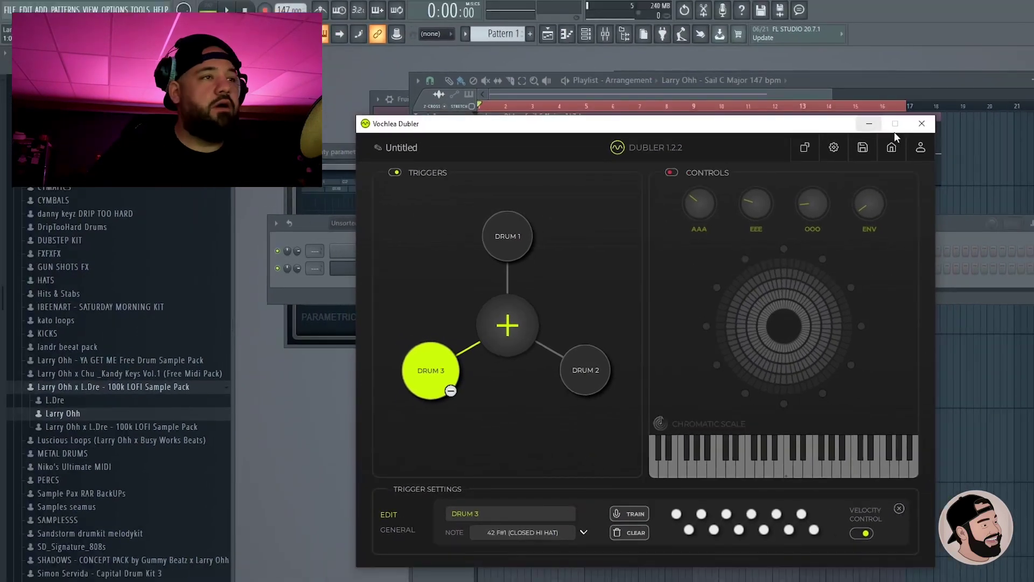
Step: Switch to FL Studio and load the Empty preset in the FPC drum machine
left_click(944, 221)
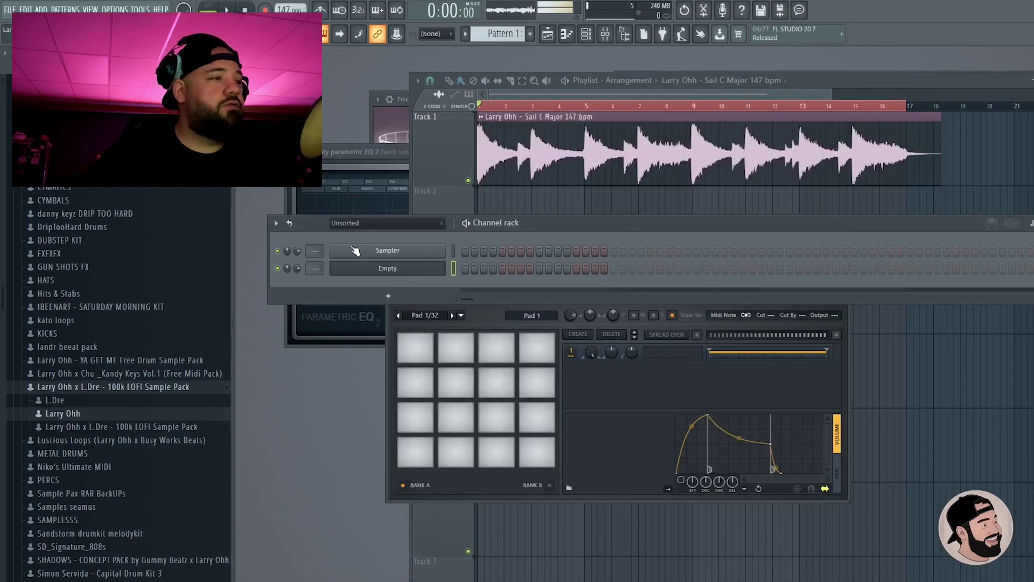
left_click(800, 279)
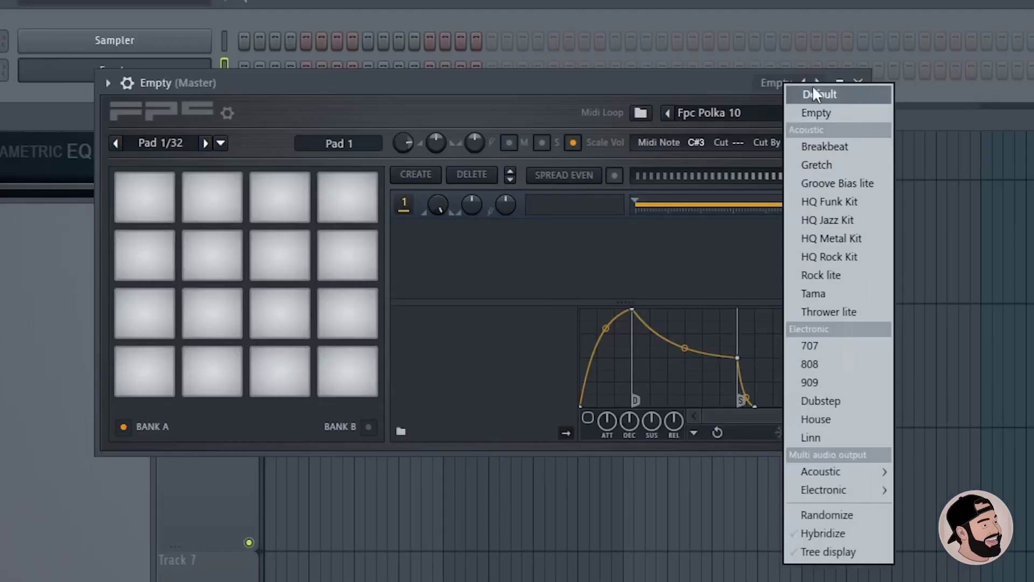
left_click(842, 112)
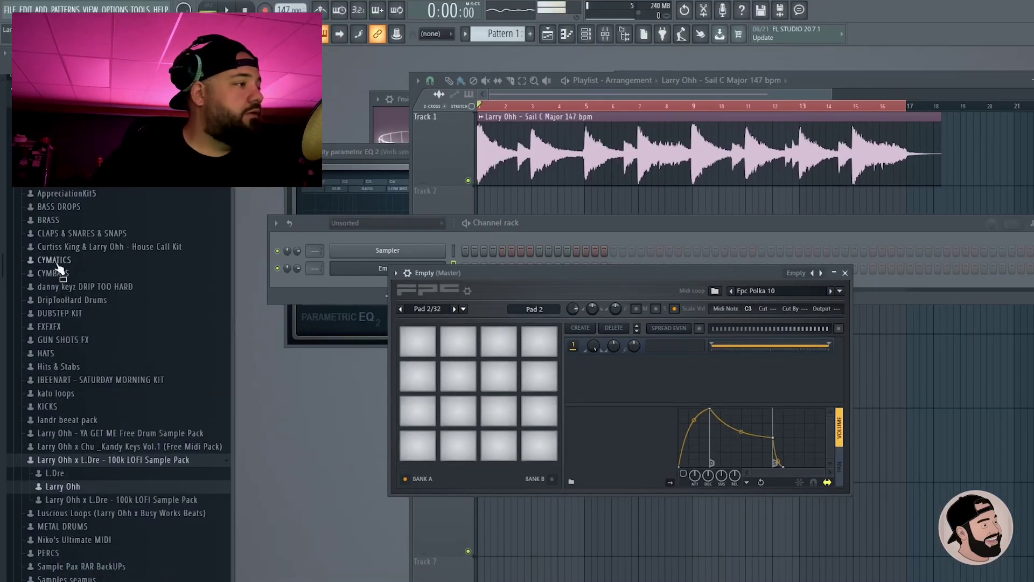
Step: Find Cymatics - Bang Kick 1 - C in the Bang drum kit's kicks and load it onto FPC pad 2
left_click(58, 263)
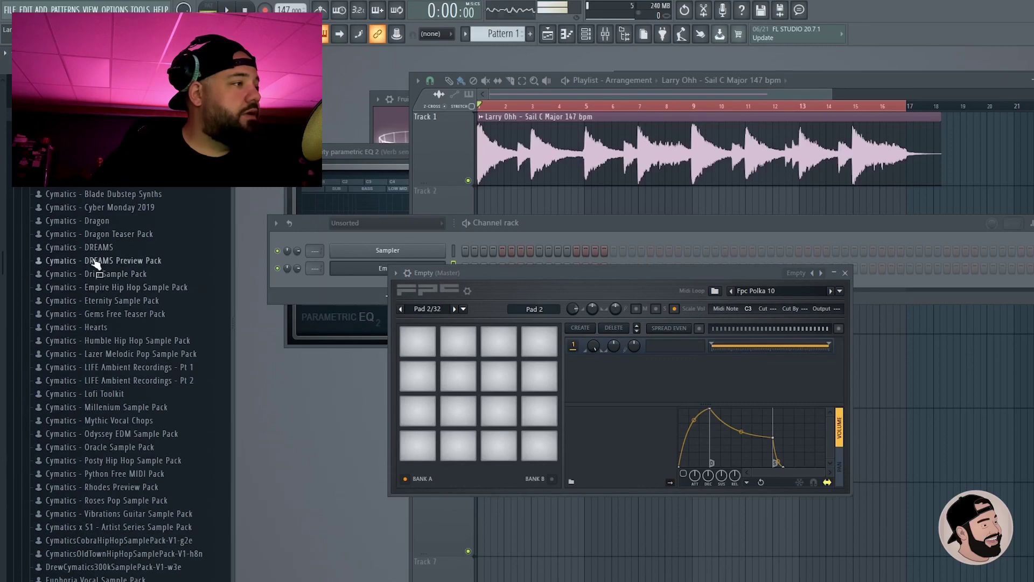
scroll(94, 263, "up", 6)
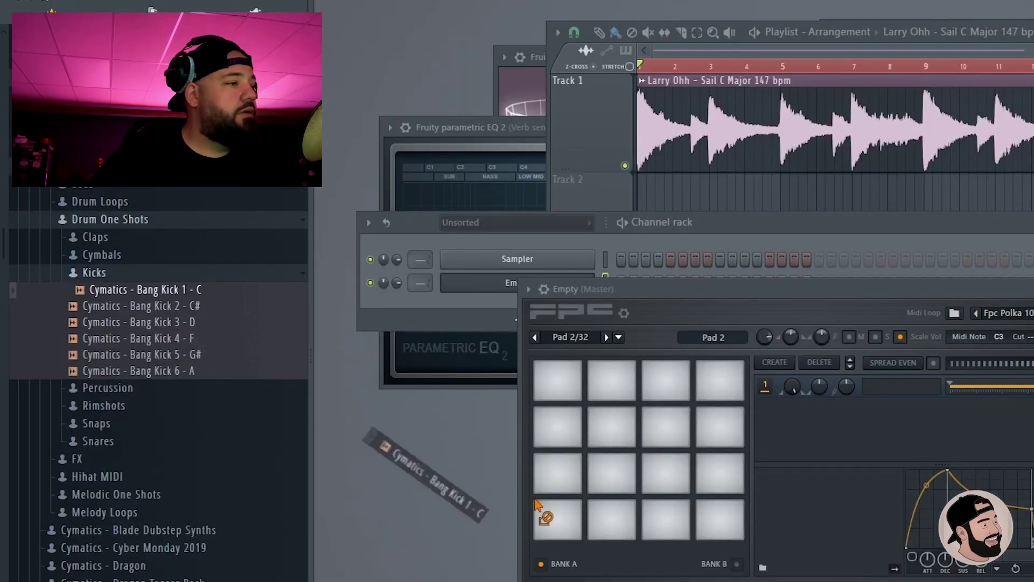
left_click_drag(535, 504, 613, 513)
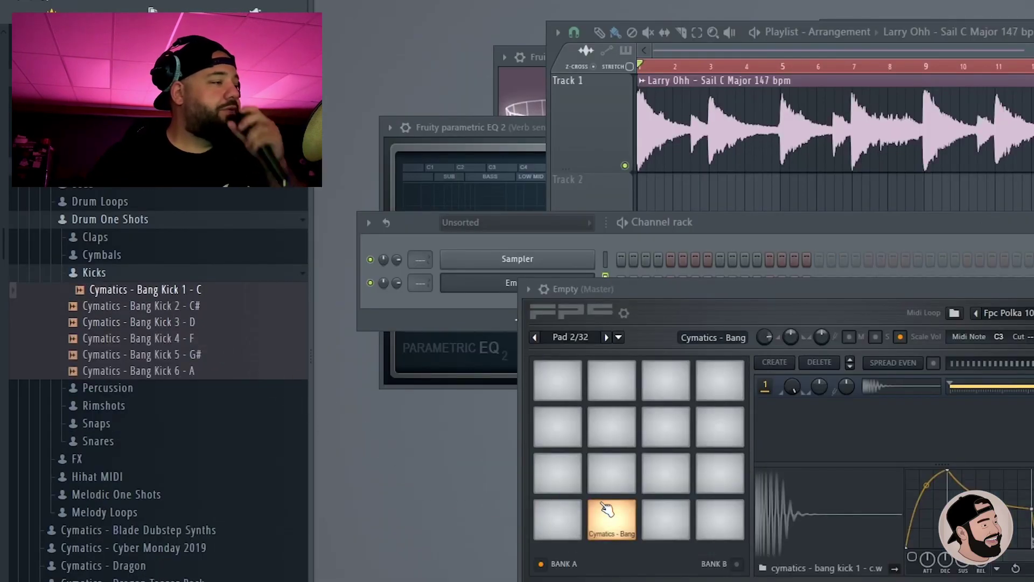
Step: Load Cymatics - Bang Closed Hihat 4 onto FPC pad 3 and Cymatics - Bang Rimshot 2 onto pad 1
left_click(101, 254)
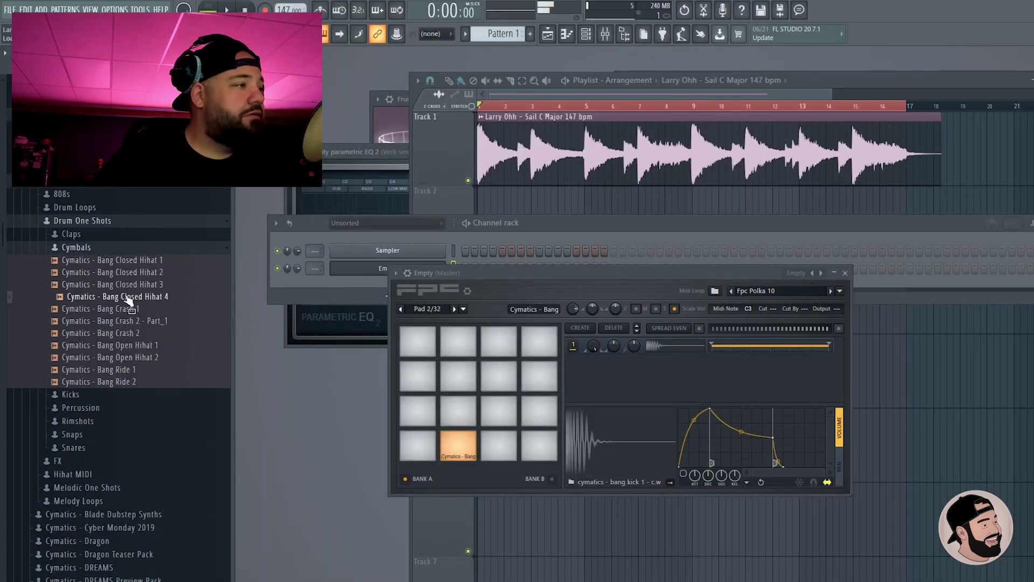
left_click_drag(128, 300, 499, 445)
left_click(77, 421)
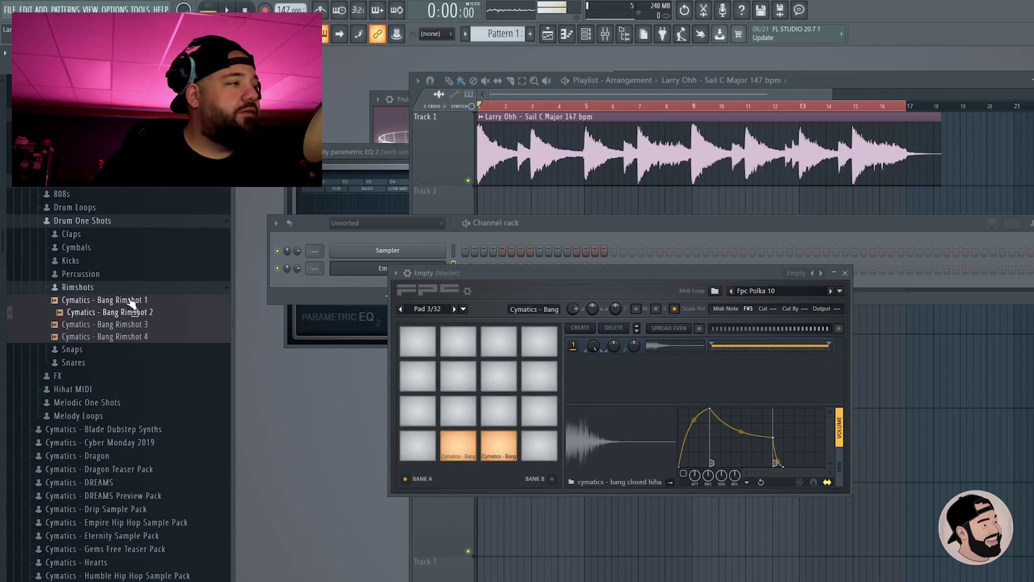
left_click_drag(137, 318, 418, 446)
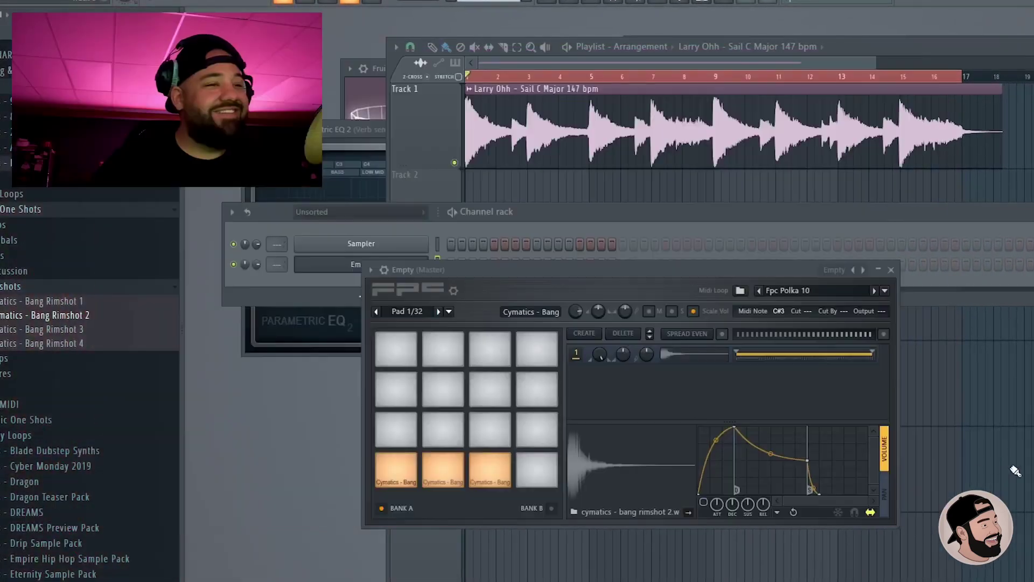
Step: Check the recording filter and quantize options, and enable the countdown before recording
left_click(983, 356)
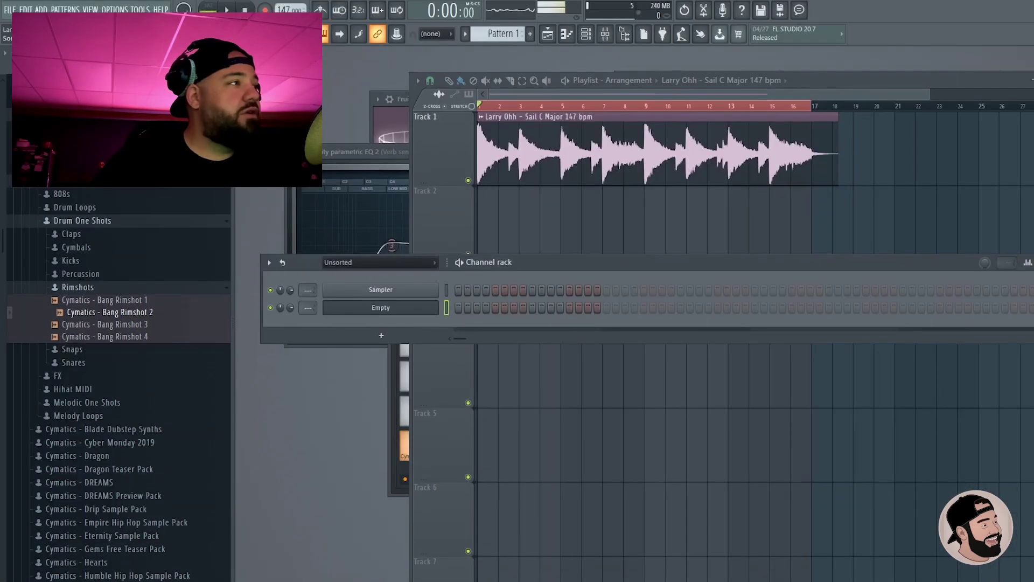
right_click(265, 10)
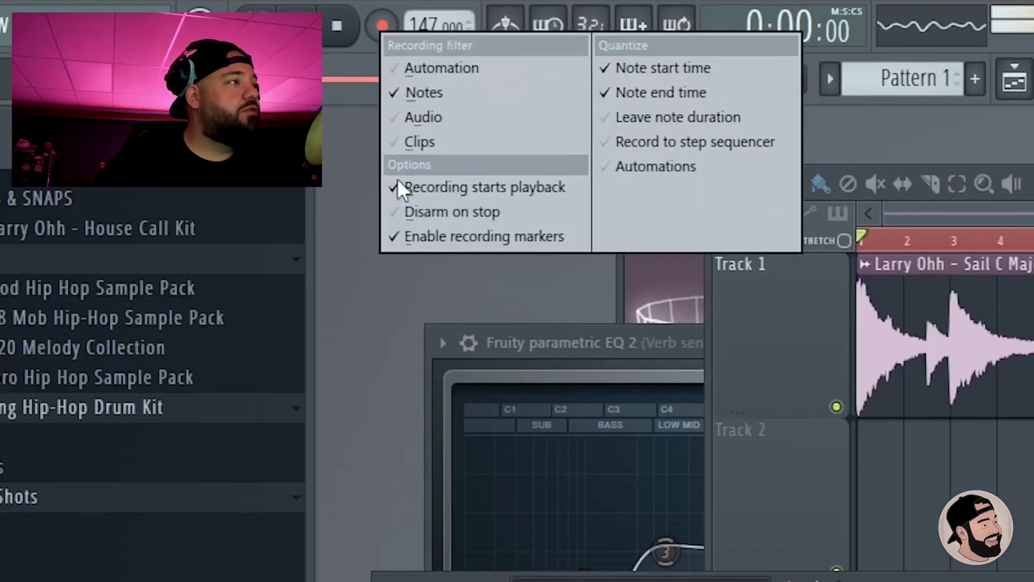
left_click(359, 11)
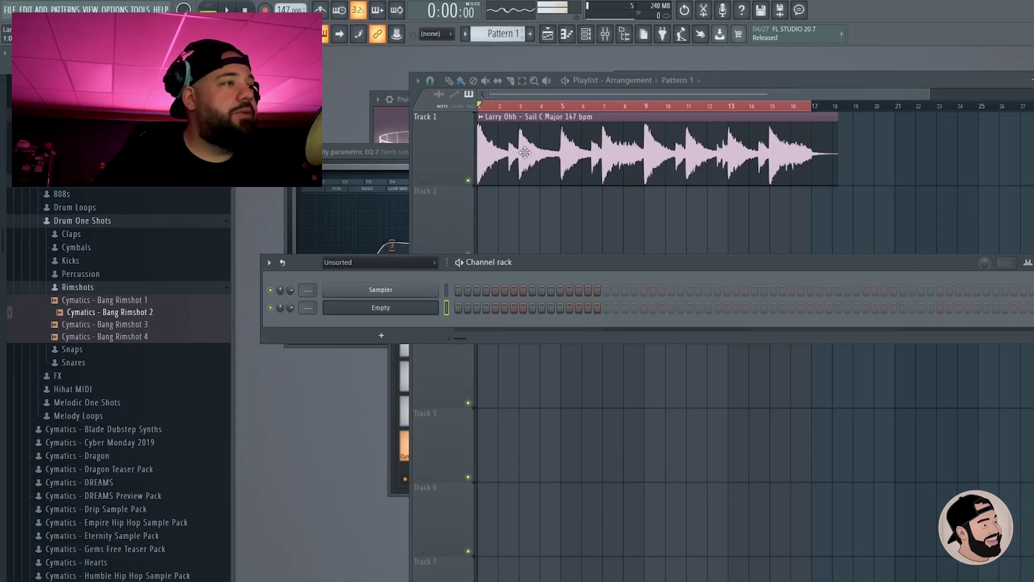
Step: Place Pattern 1 on Track 2 at bar 1, play the loop, and extend the pattern clip to bar 9
left_click(505, 214)
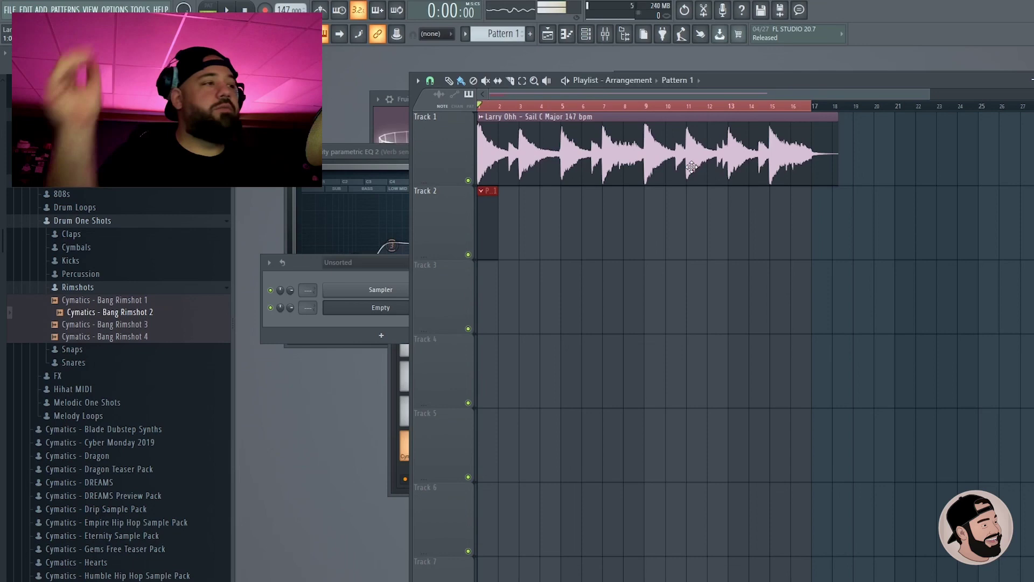
key("space")
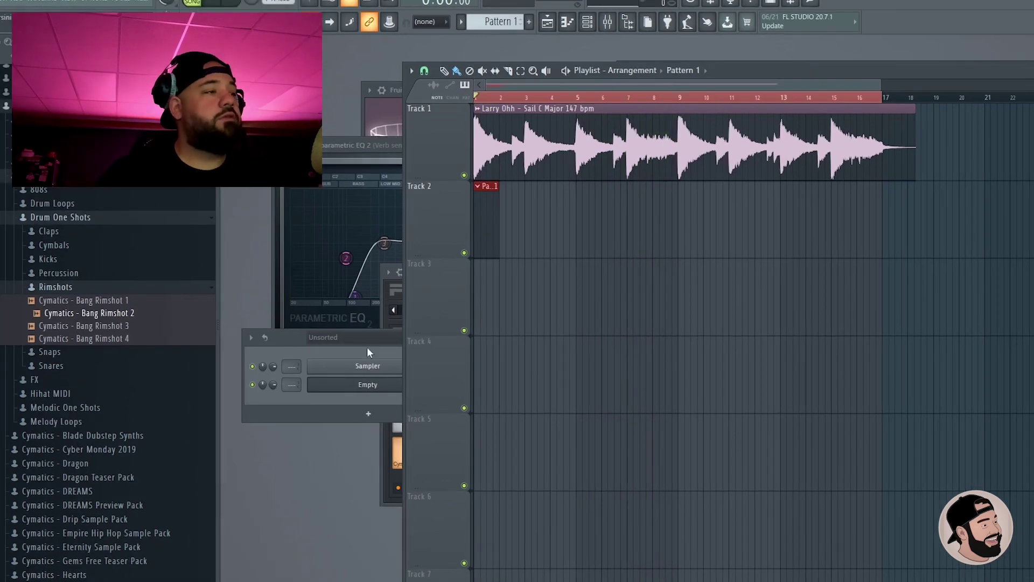
left_click(367, 348)
left_click_drag(502, 338, 529, 330)
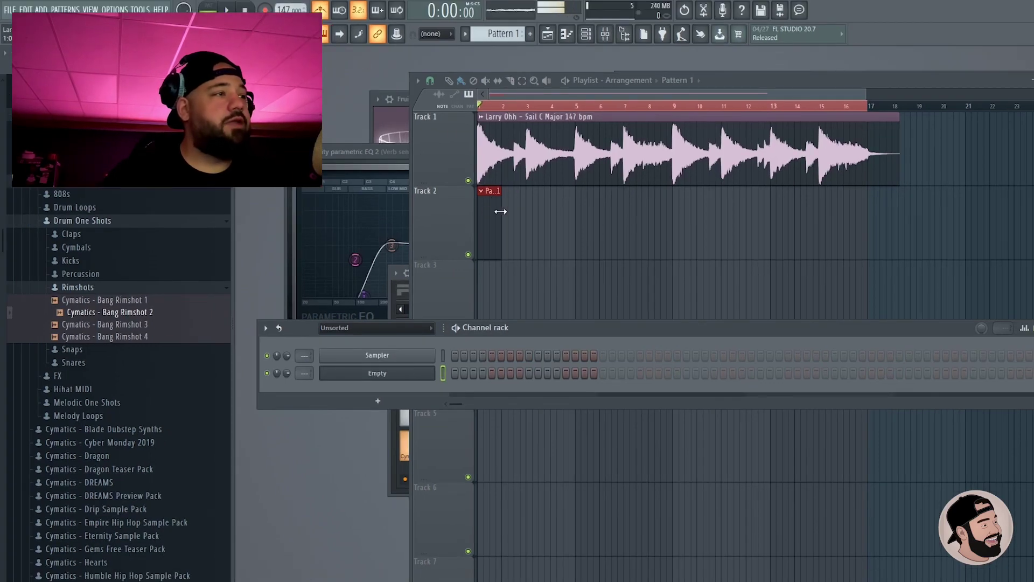
left_click_drag(500, 212, 674, 212)
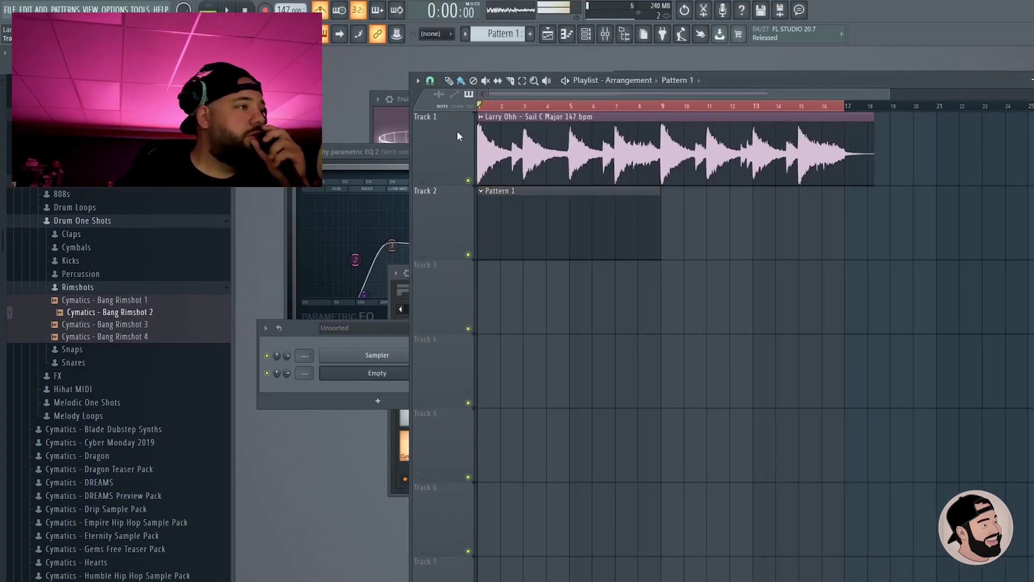
Step: Record a beatboxed drum take into Pattern 1 over the first eight bars of the melody loop
left_click(547, 33)
key("space")
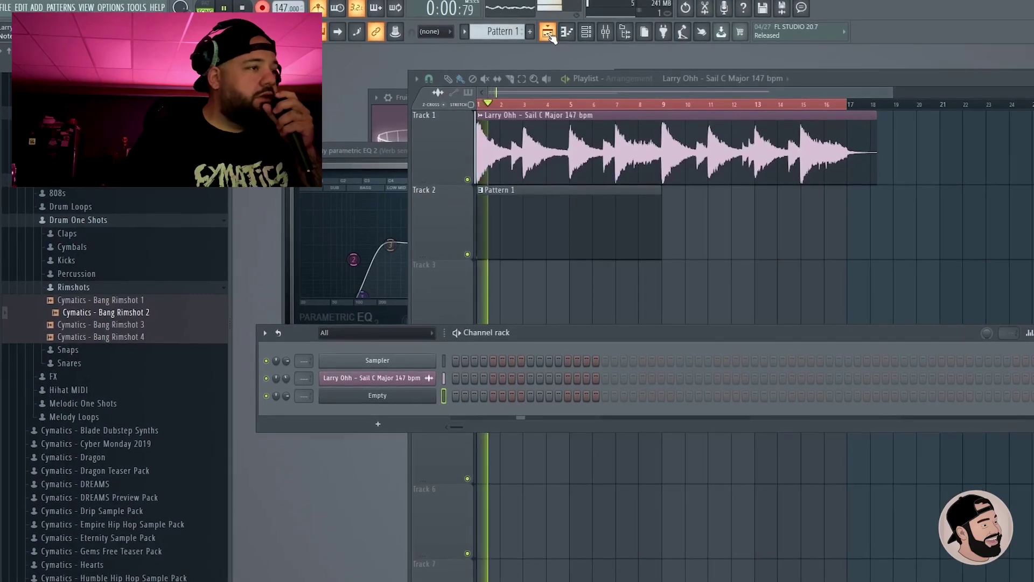
left_click(547, 5)
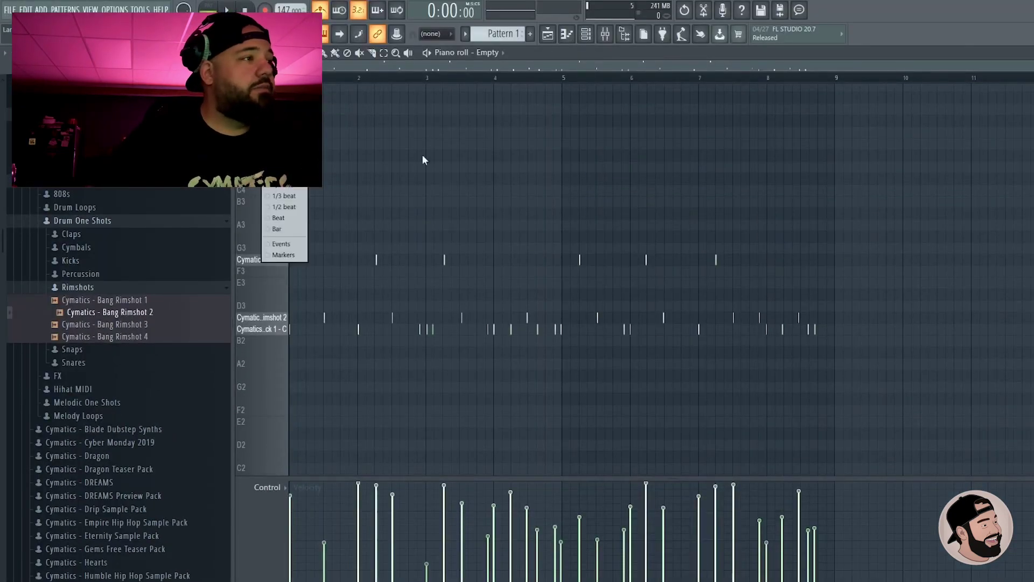
Step: Play back the recorded drum notes in the FPC channel's piano roll
scroll(404, 163, "down", 1)
scroll(326, 196, "up", 2)
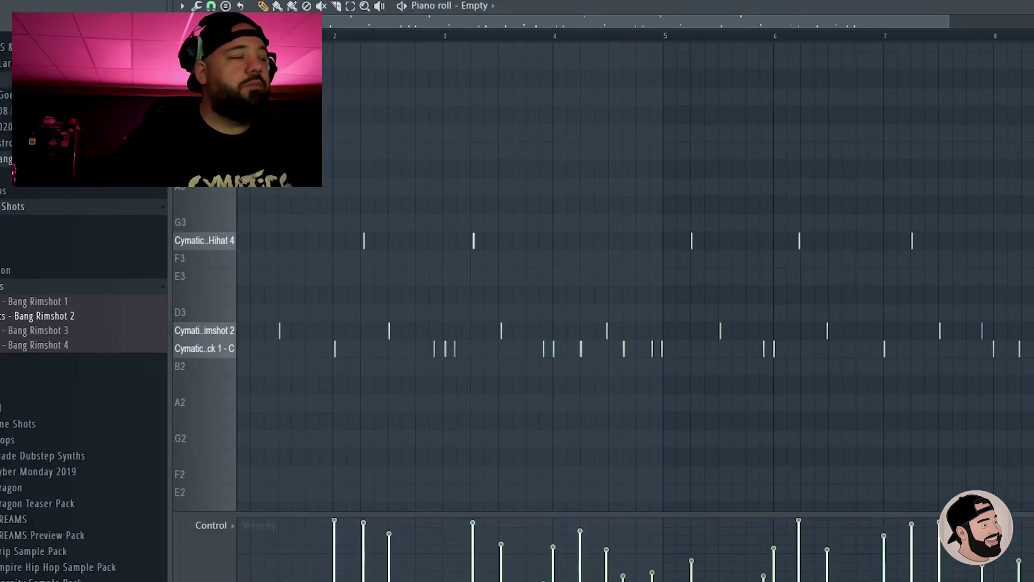
key("space")
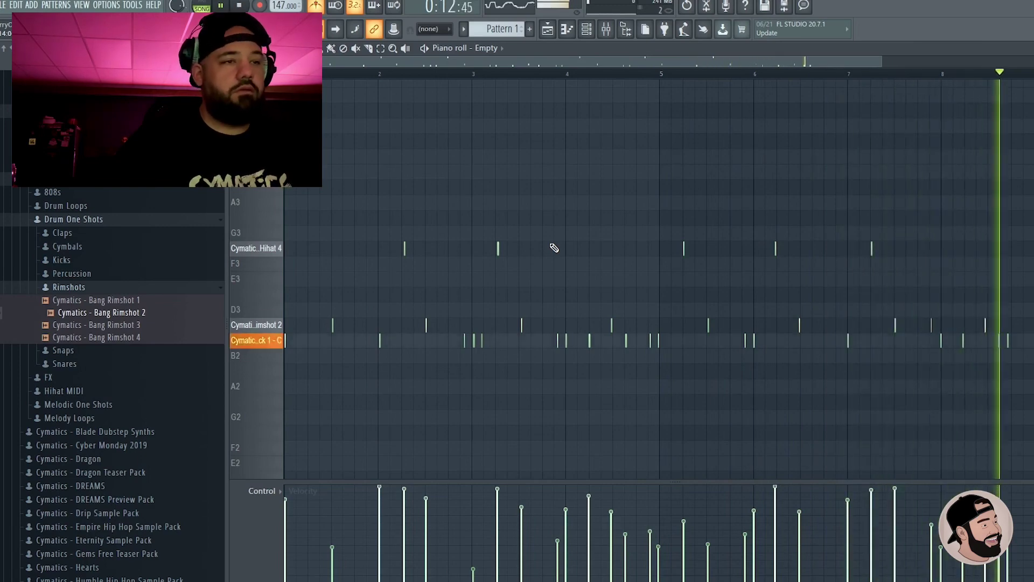
key("space")
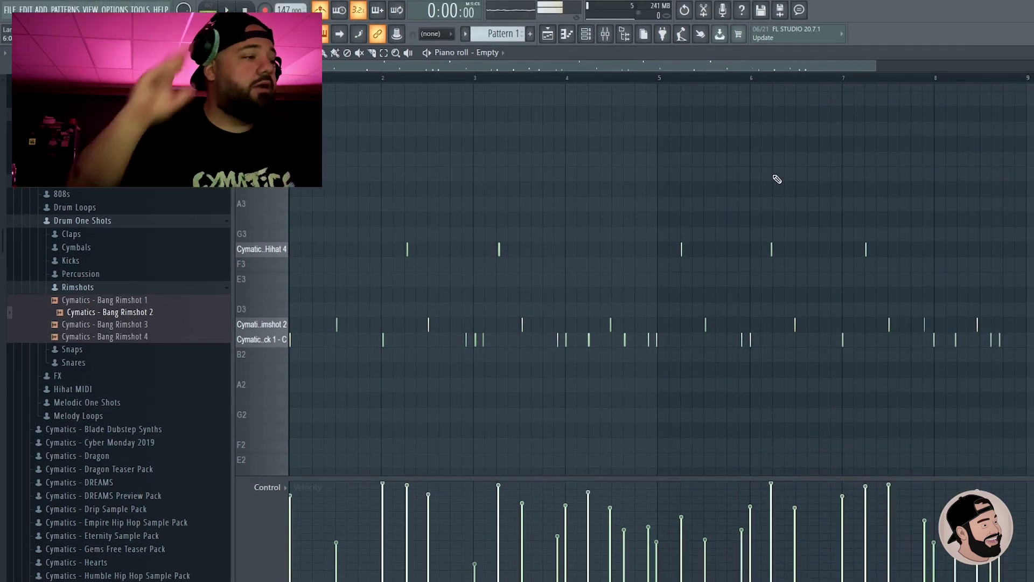
Step: Switch to Dubler and select the Drum 1 trigger
left_click_drag(299, 326, 289, 362)
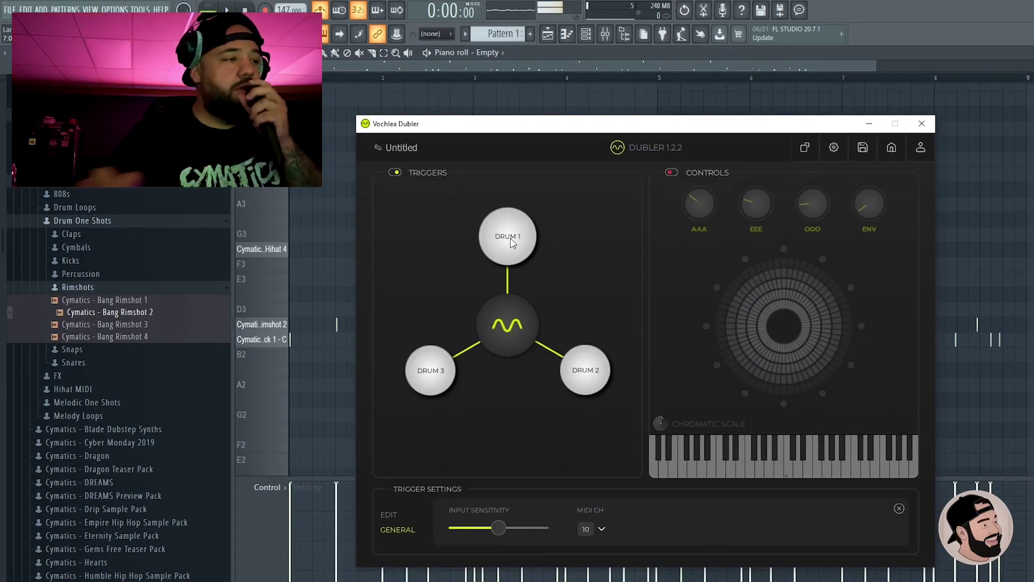
left_click(512, 242)
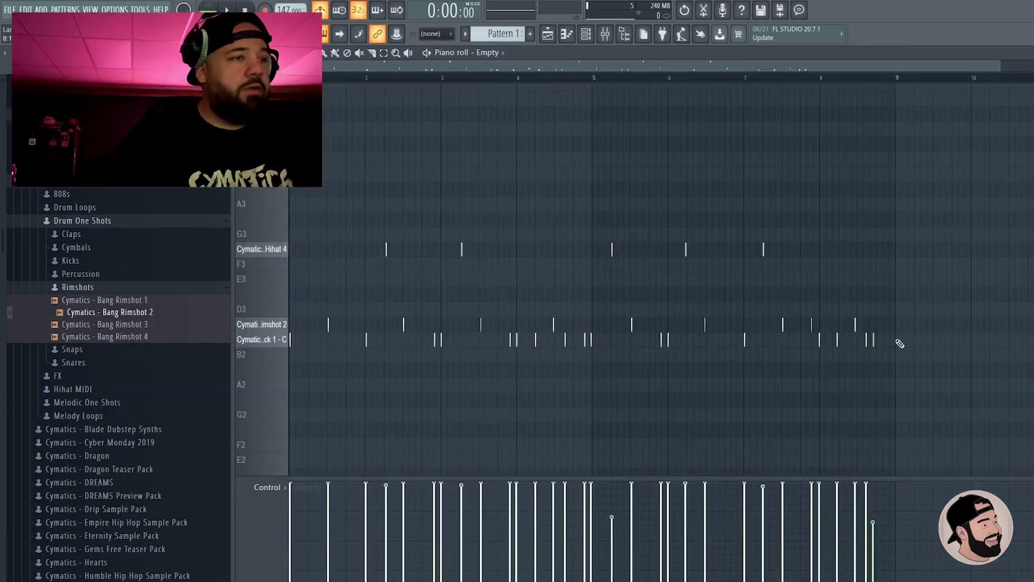
Step: Select all kick notes in the FPC piano roll, discard their lengths, deselect them, and play the pattern
left_click_drag(900, 340, 287, 378)
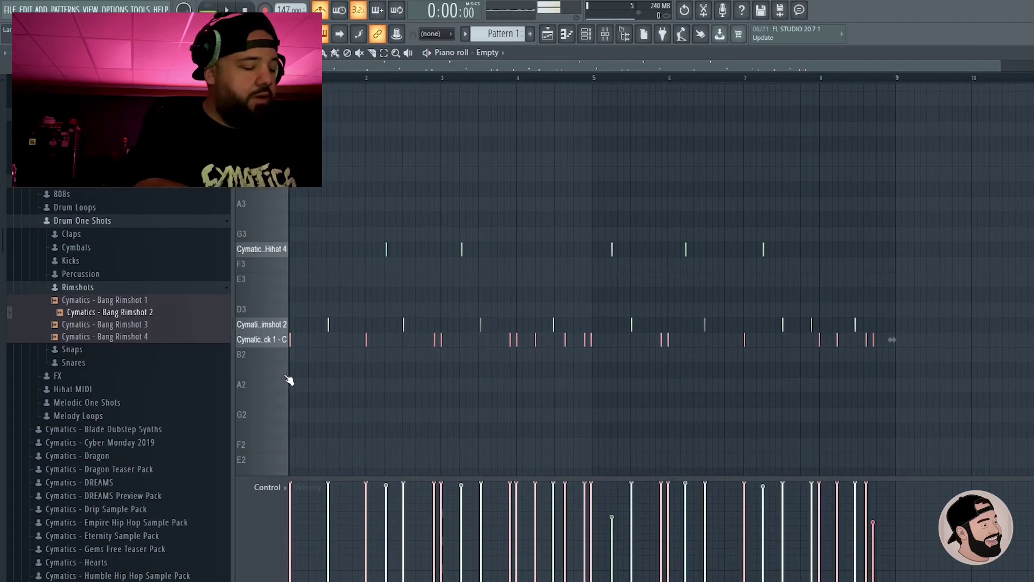
key("shift+d")
key("ctrl+d")
key("space")
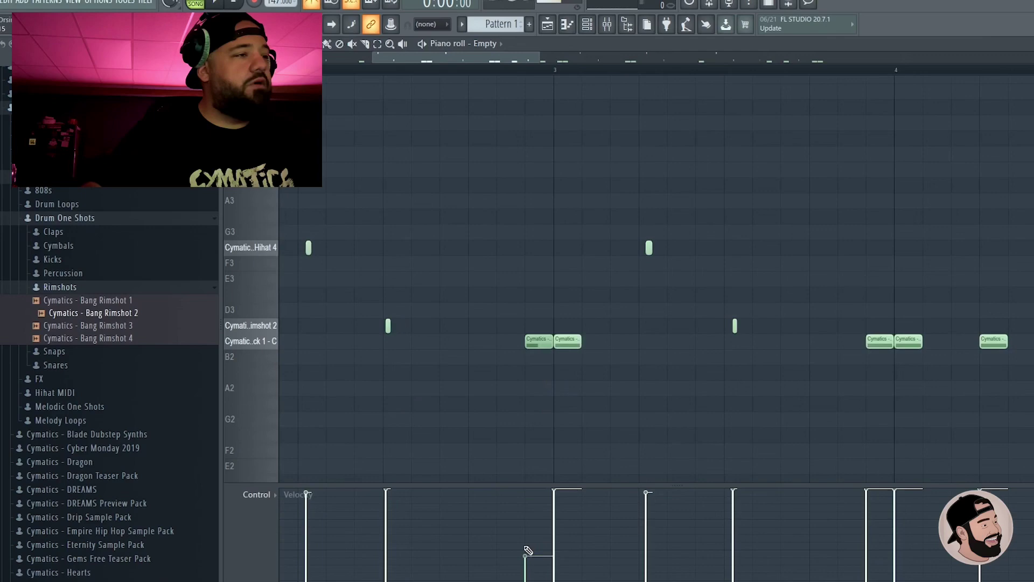
Step: Lower the velocities of the pickup kick notes just before bars 4 and 5 in Pattern 1
scroll(520, 437, "down", 3)
scroll(722, 428, "up", 4)
left_click(614, 529)
scroll(580, 437, "down", 5)
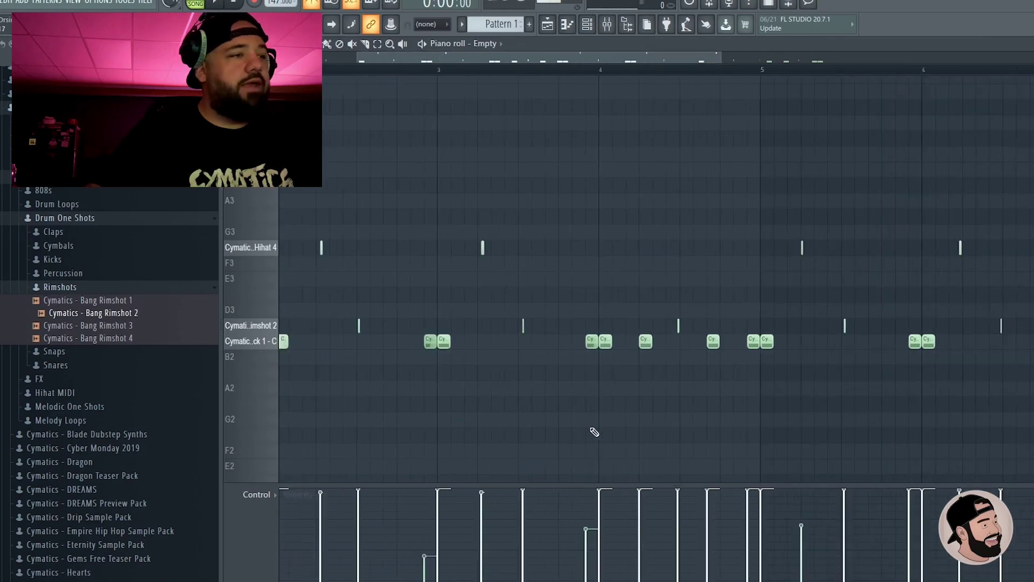
scroll(781, 412, "up", 4)
left_click(712, 531)
scroll(737, 491, "down", 5)
scroll(798, 513, "up", 3)
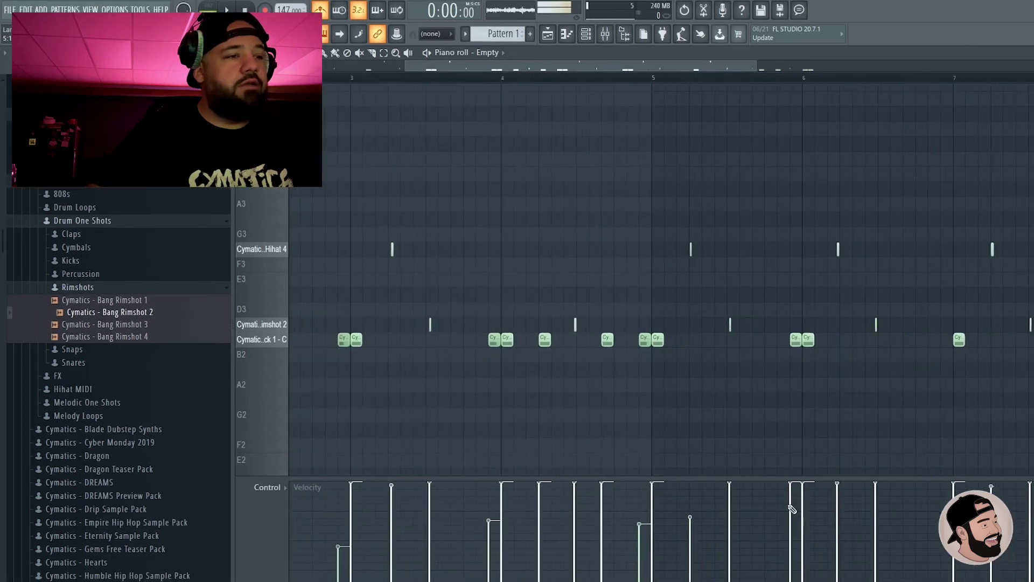
Step: Select all the hi-hat notes in Pattern 1 and delete them
scroll(806, 435, "down", 5)
left_click_drag(335, 237, 848, 259)
key("Delete")
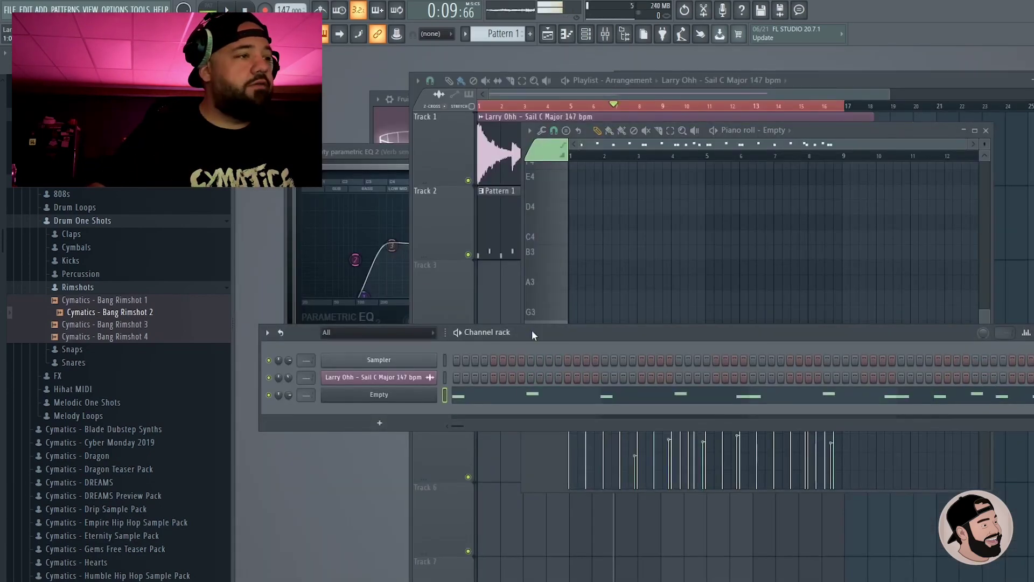
Step: Clone the Empty drum channel in the channel rack
left_click_drag(532, 335, 542, 286)
right_click(397, 345)
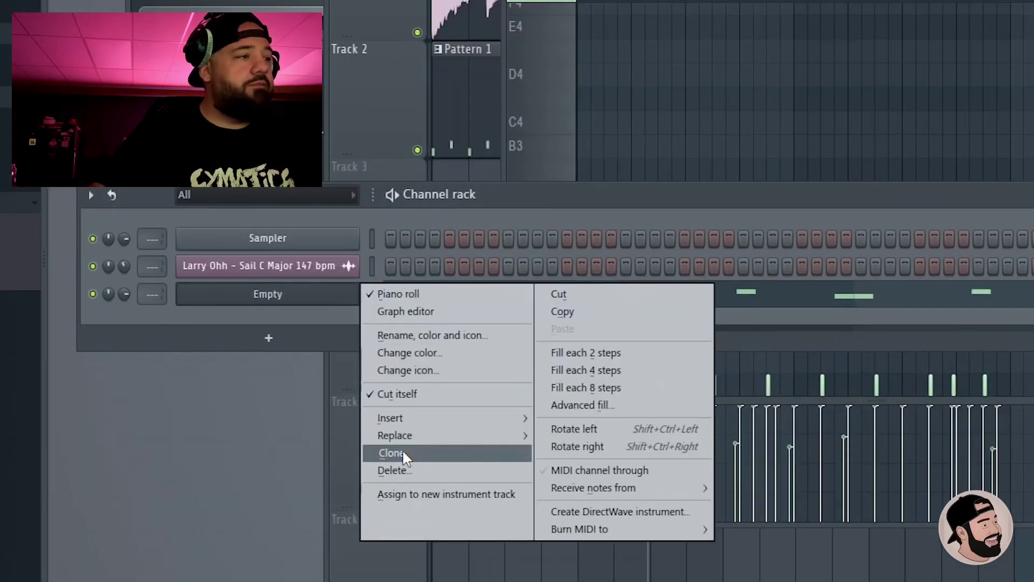
left_click(427, 451)
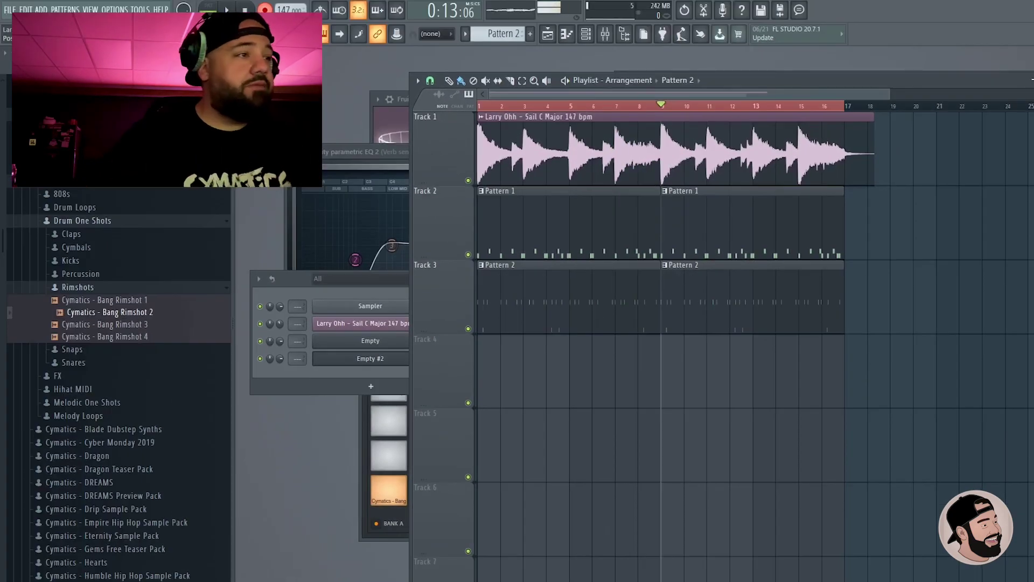
Step: Examine the recorded hi-hat notes of Pattern 2 in the piano roll during playback
double_click(585, 307)
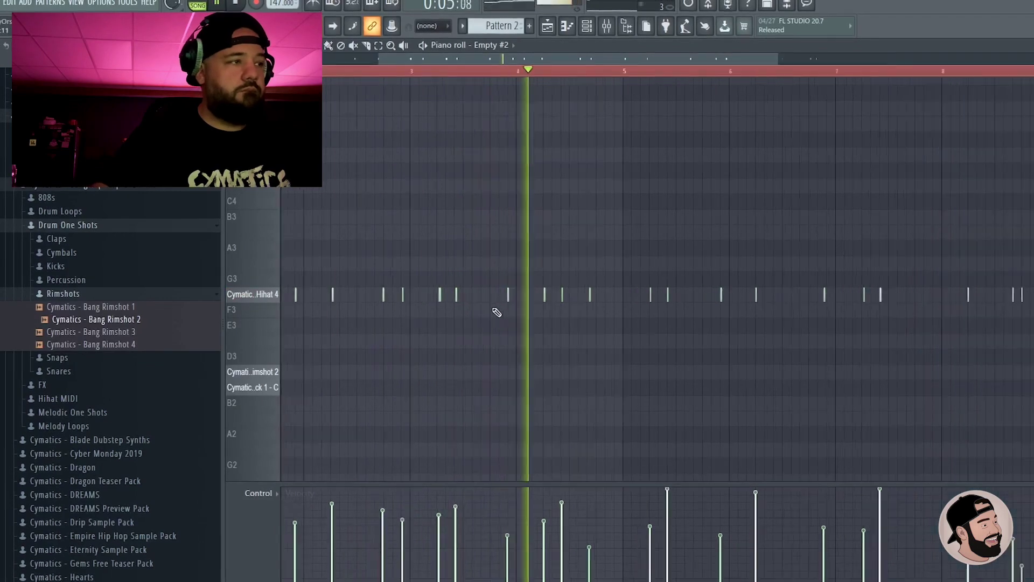
scroll(412, 312, "up", 5, "ctrl")
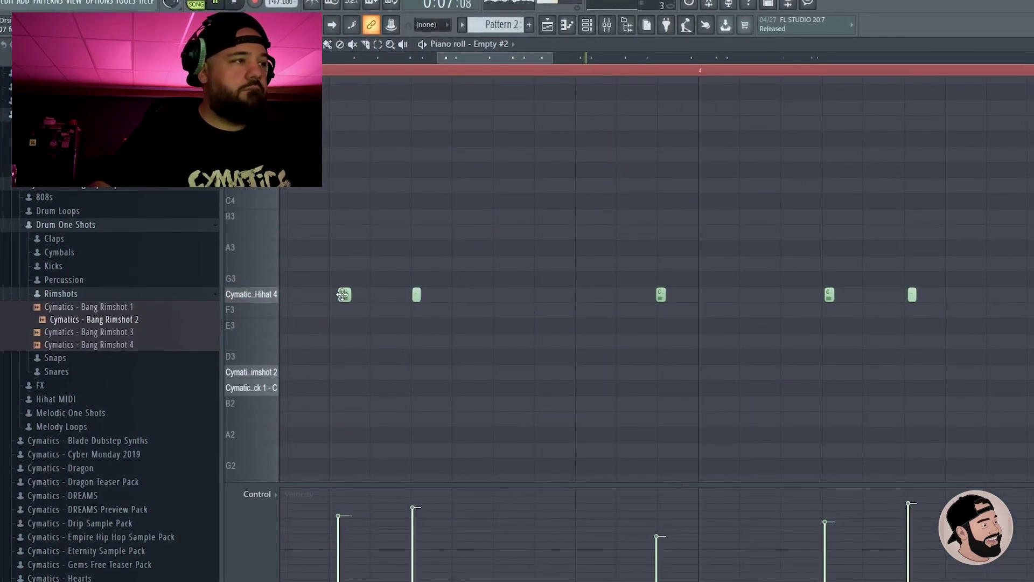
scroll(586, 259, "down", 5, "ctrl")
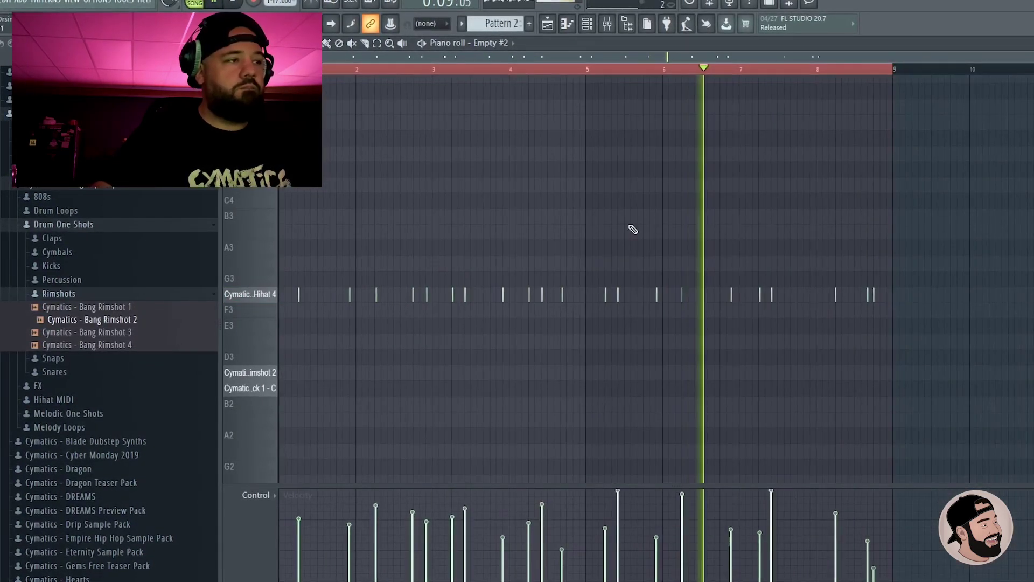
scroll(647, 233, "down", 1, "ctrl")
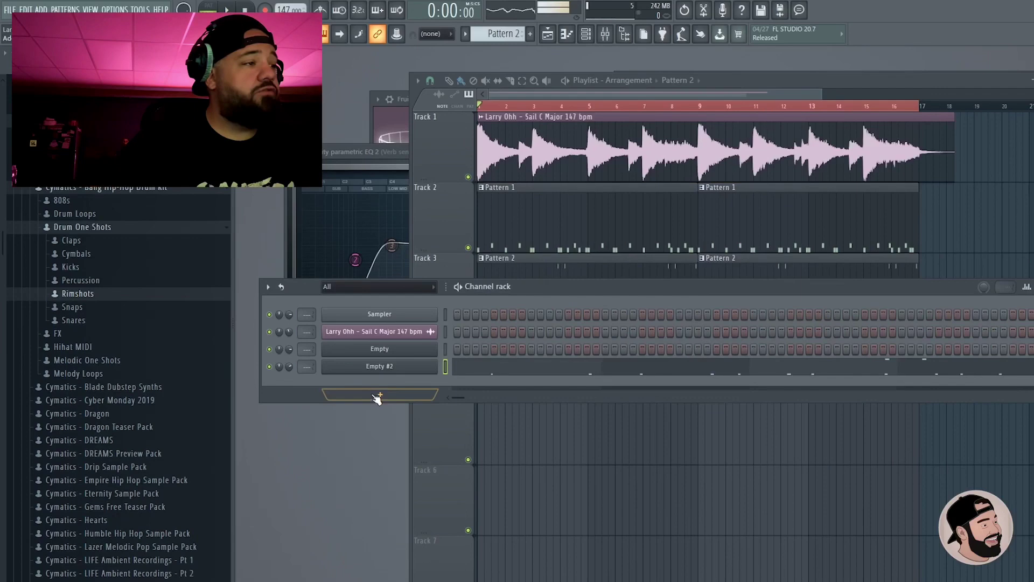
Step: Add a FLEX channel, then in Dubler disable the triggers and enable the pitch controls
left_click(377, 397)
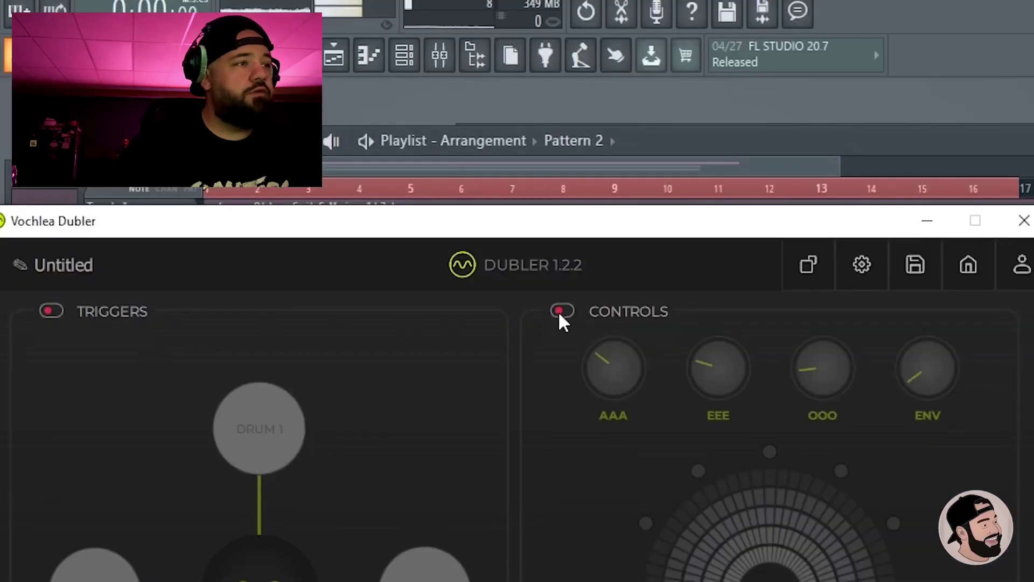
left_click(561, 312)
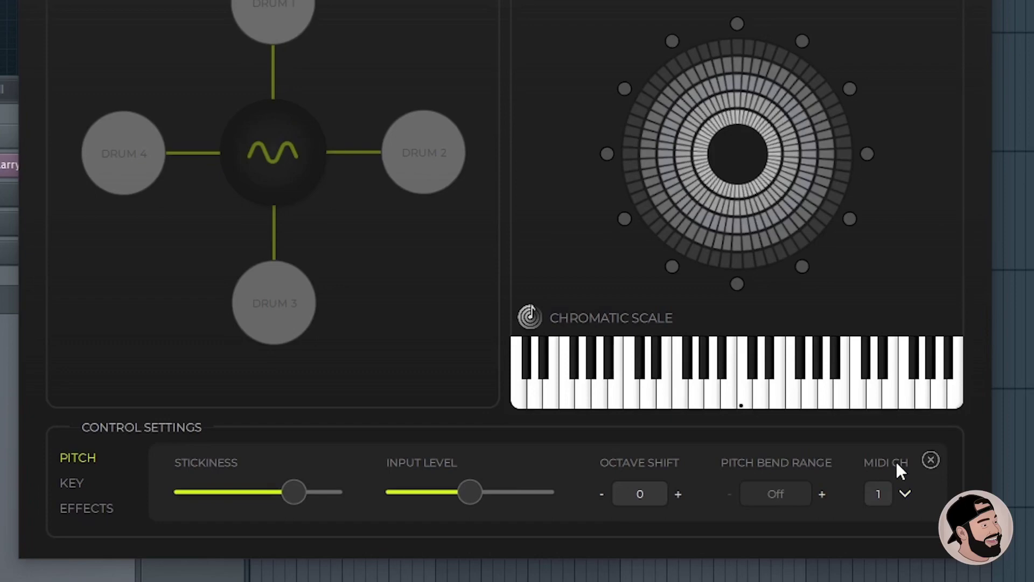
Step: Set Dubler's key to the Major scale with root note C and open the effects settings
left_click(72, 485)
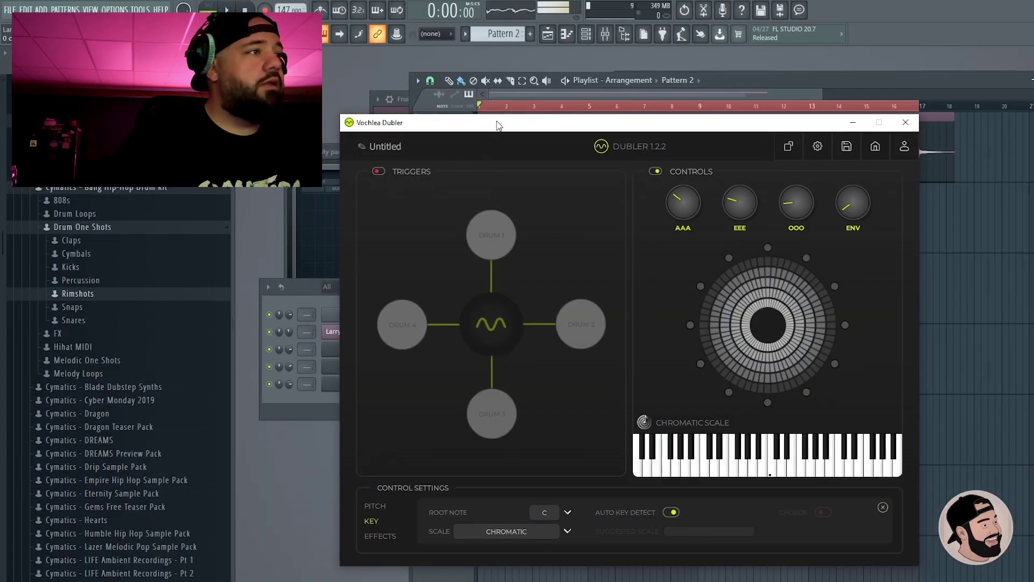
mouse_move(497, 125)
left_mouse_down()
mouse_move(490, 226)
mouse_move(492, 117)
left_mouse_up()
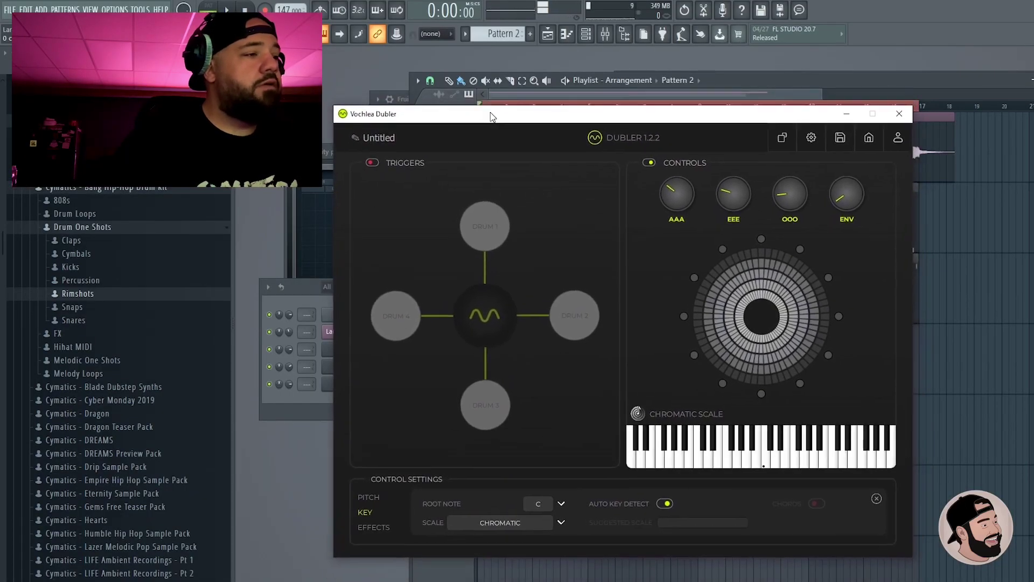
left_click(537, 522)
left_click(486, 457)
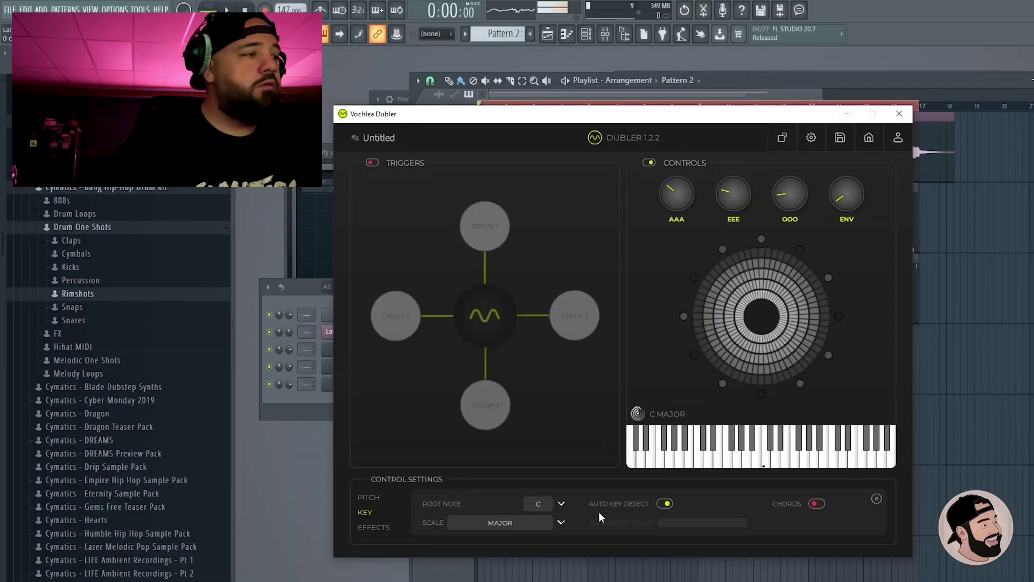
left_click(386, 528)
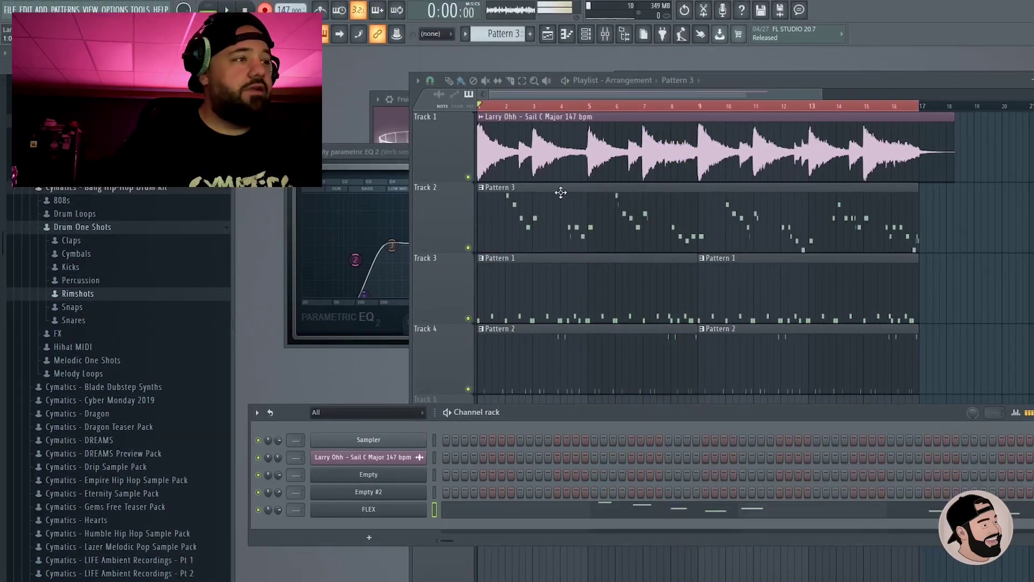
Step: Open Pattern 3's recorded FLEX melody in the piano roll and quick-quantize its notes
double_click(585, 210)
scroll(589, 215, "up", 5)
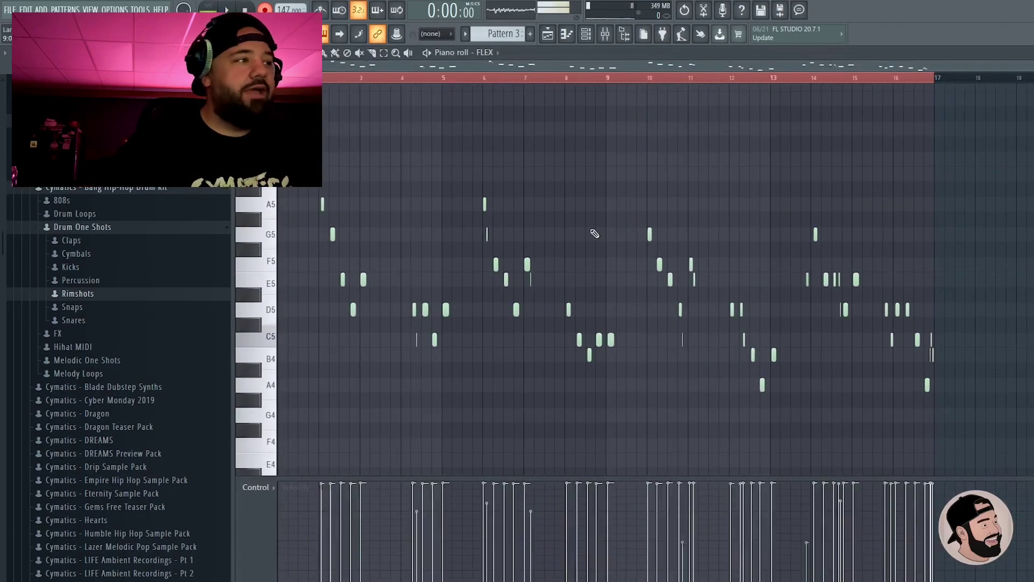
scroll(391, 176, "down", 2)
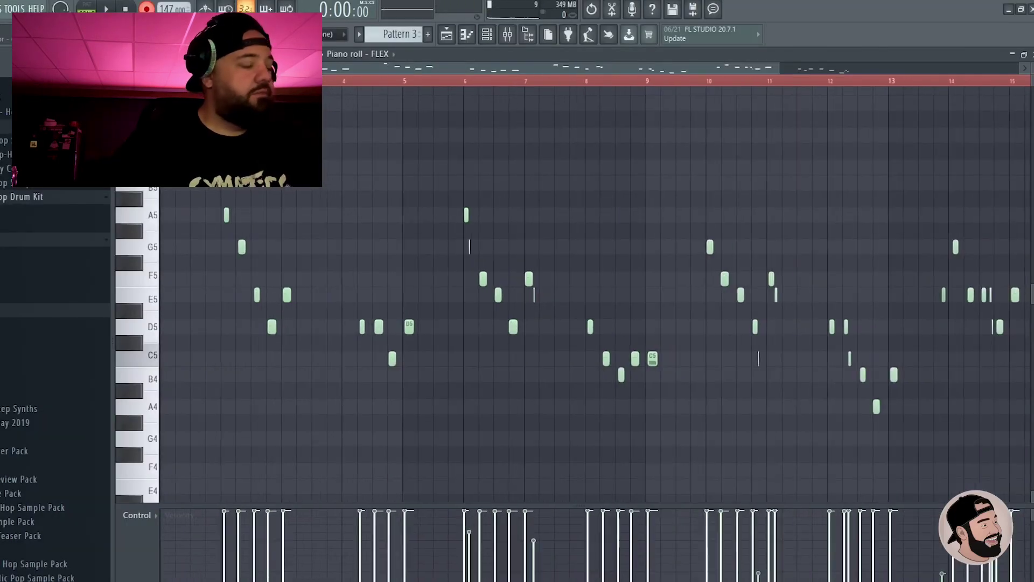
key("ctrl+q")
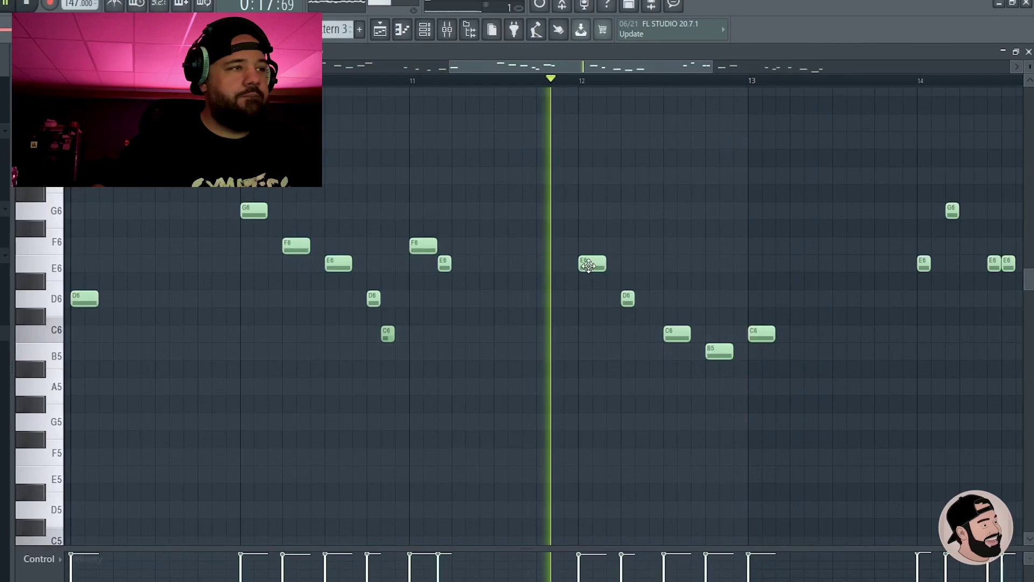
Step: In bar 12, raise the D6 note to E6 and add a short D6 note before the following C6
left_click_drag(593, 263, 592, 245)
left_click_drag(624, 293, 593, 264)
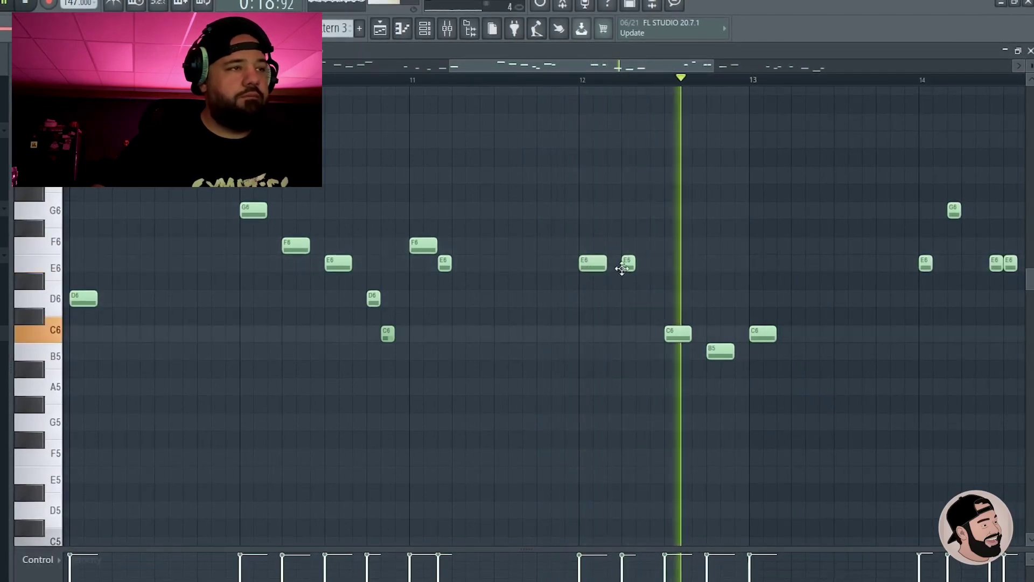
left_click(649, 300)
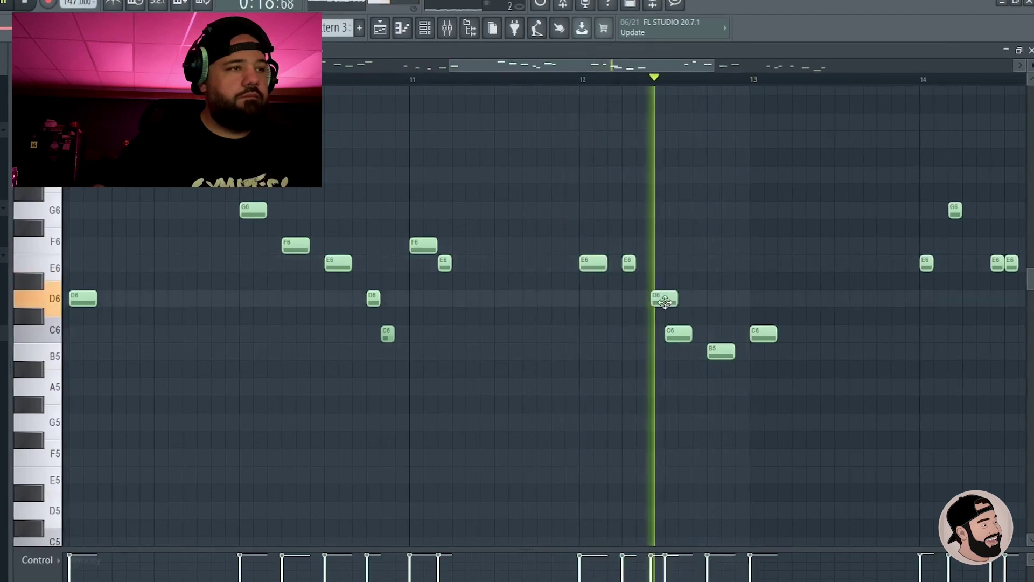
left_click_drag(676, 299, 665, 299)
scroll(672, 274, "down", 3)
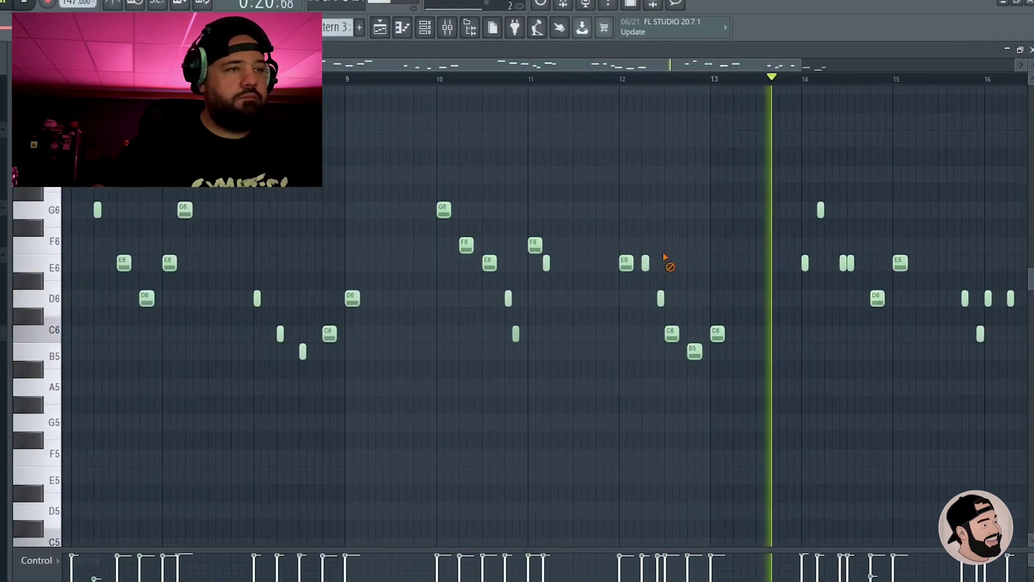
scroll(527, 244, "down", 2)
scroll(768, 336, "up", 4)
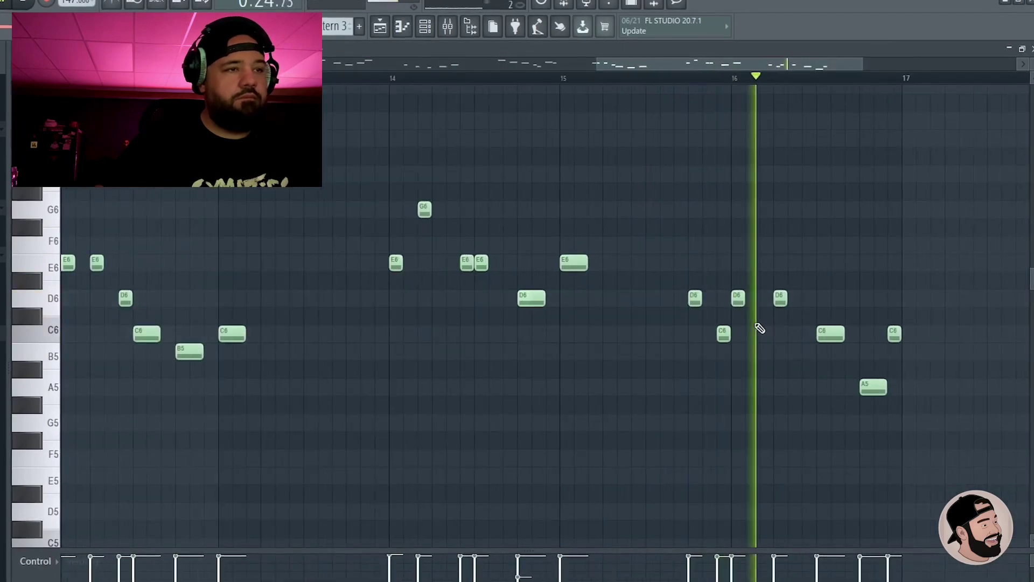
scroll(755, 334, "down", 3, "ctrl")
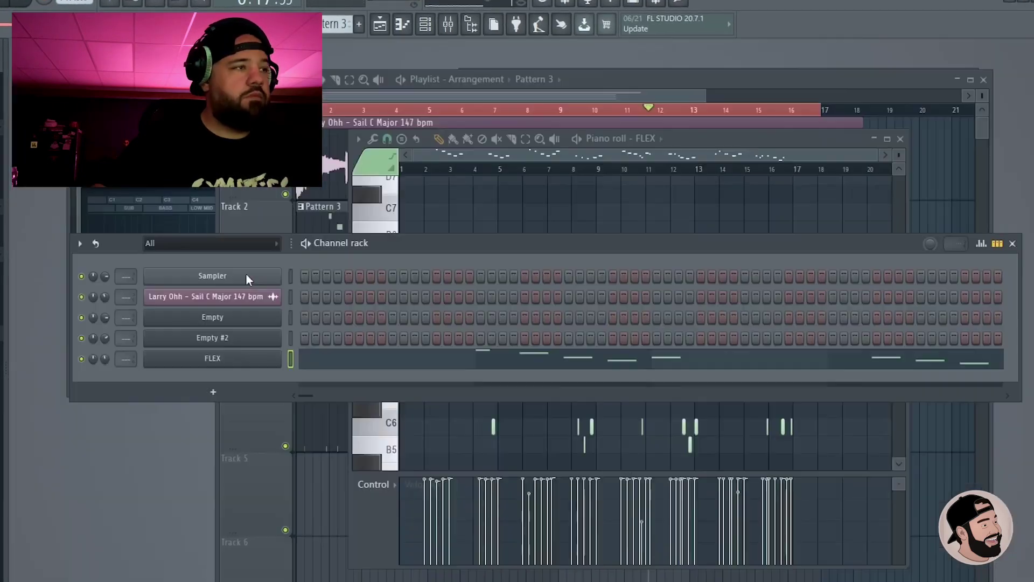
Step: Delete the Sampler channel and cut the low end of the FLEX mixer track with Fruity parametric EQ 2
right_click(246, 276)
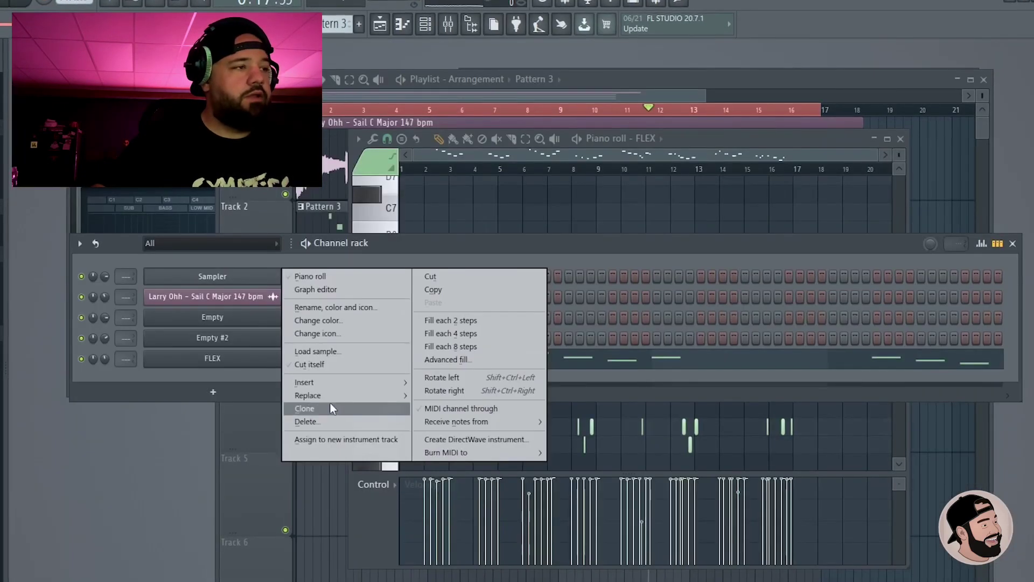
left_click(363, 421)
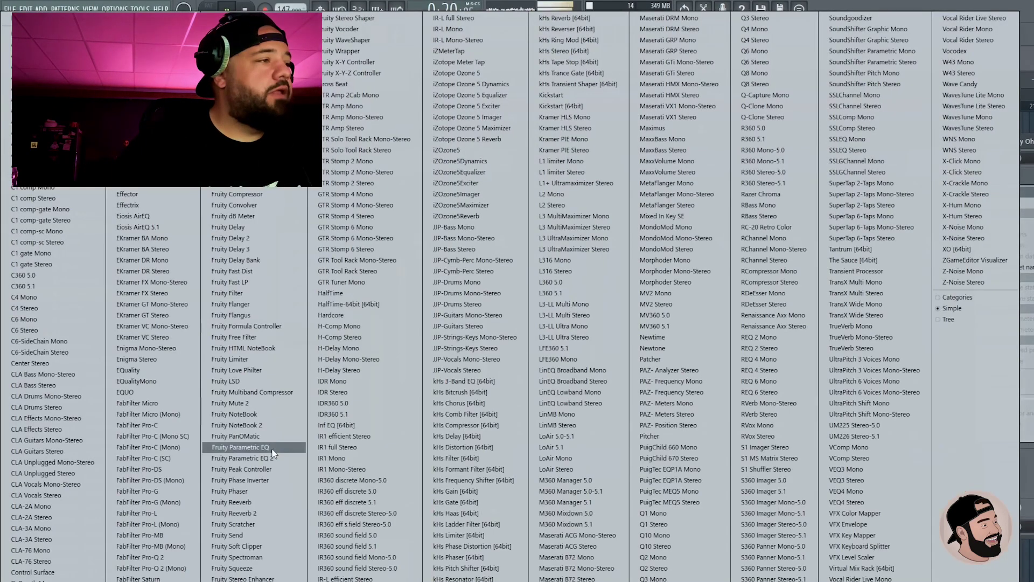
left_click(266, 459)
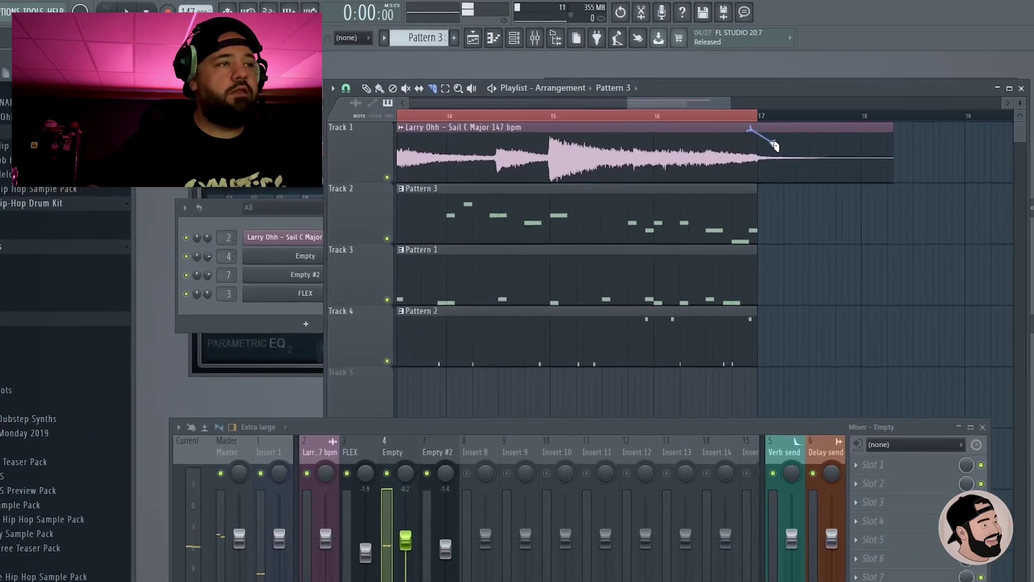
Step: Slice off the melody loop's tail at bar 17 and turn it into a unique, reversed sample
scroll(814, 136, "up", 5)
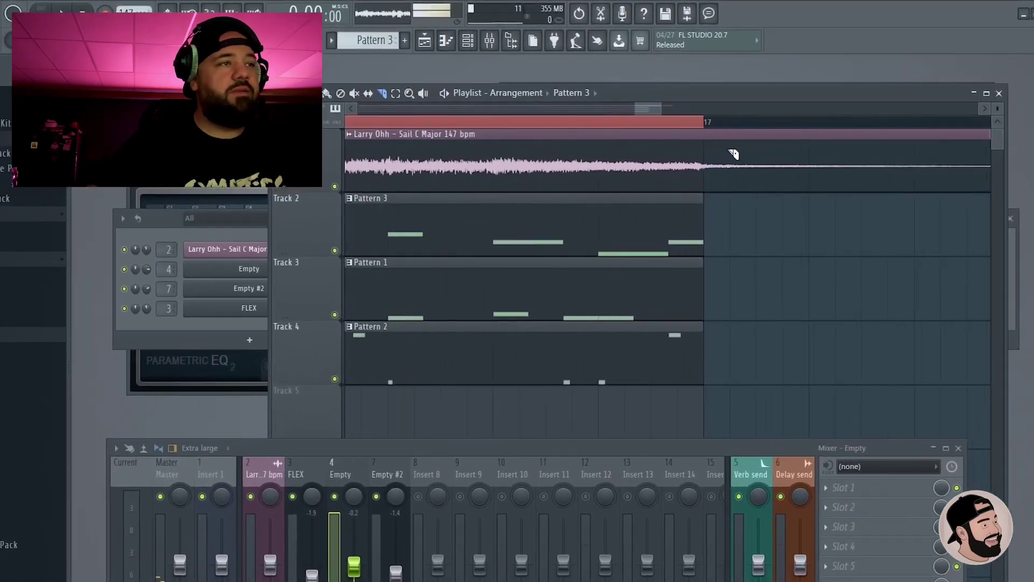
left_click_drag(789, 117, 790, 125)
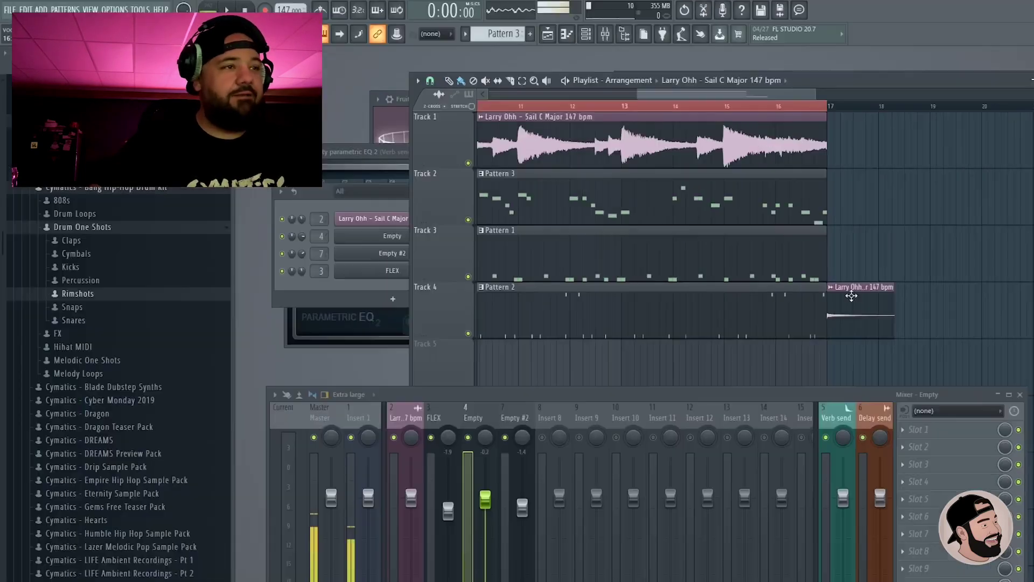
left_click(748, 331)
left_click(676, 429)
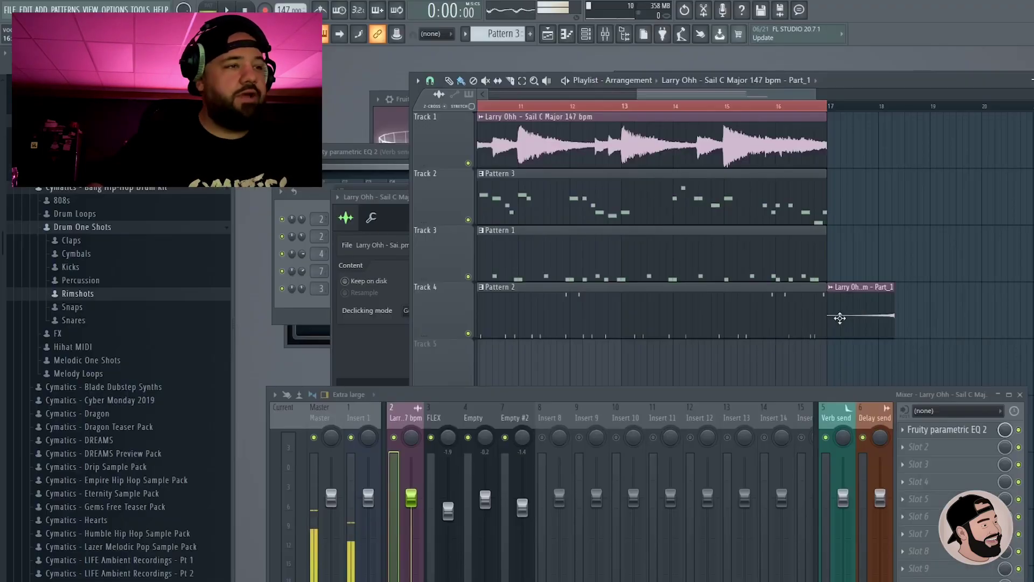
Step: Move the reversed tail clip to Track 5 with its end aligned to bar 17, and lower the mixer window to clear the view
left_click_drag(861, 328, 809, 386)
scroll(827, 354, "up", 3)
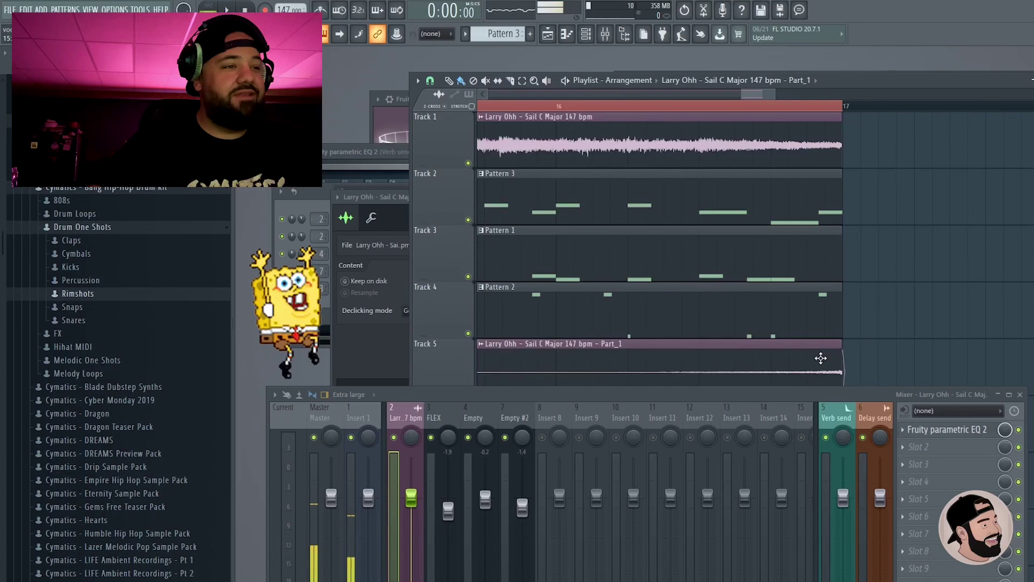
scroll(824, 358, "up", 2)
scroll(827, 358, "down", 6)
left_click_drag(840, 395, 833, 444)
scroll(807, 345, "up", 6)
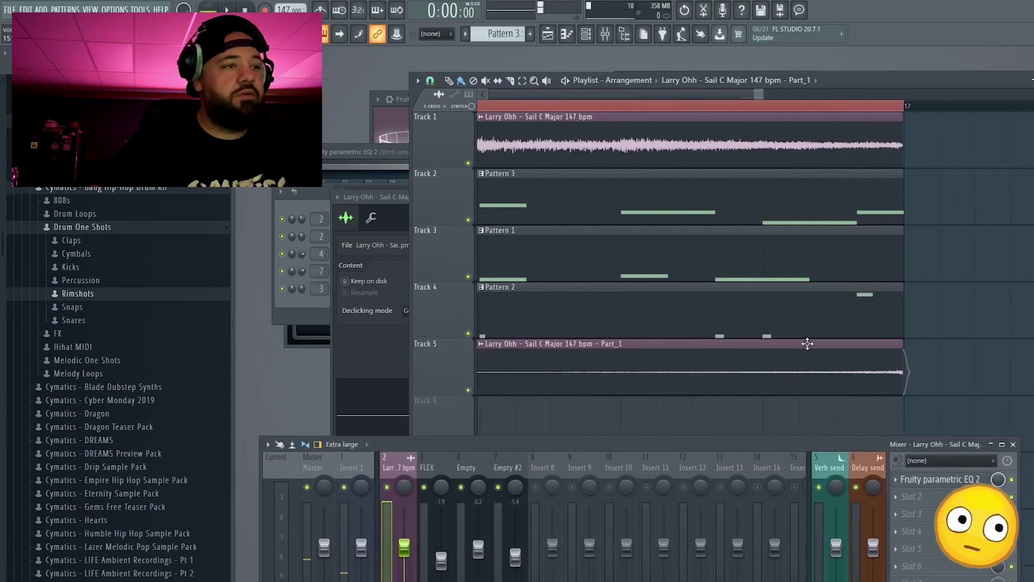
scroll(808, 344, "down", 5)
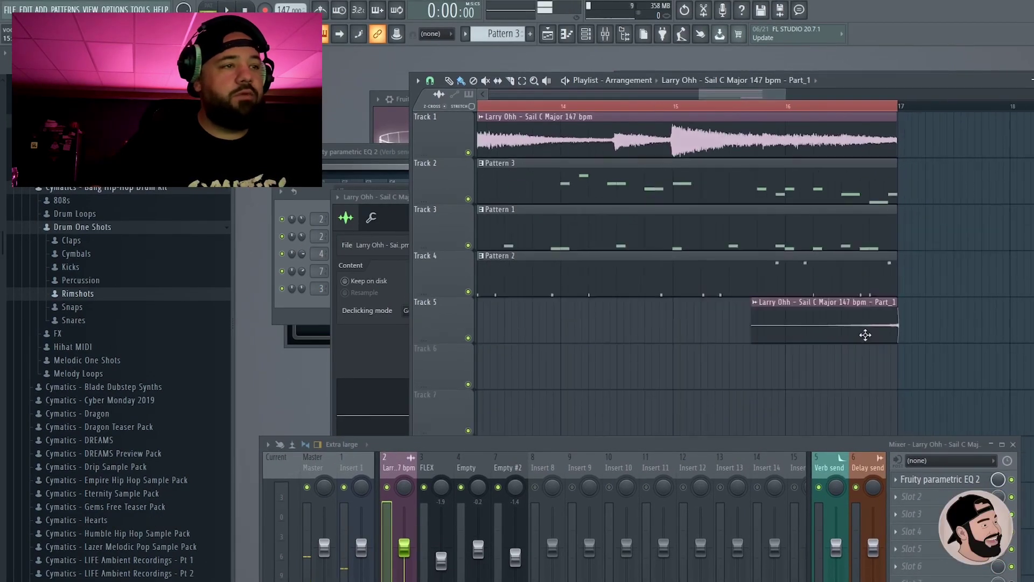
scroll(865, 335, "up", 1)
Step: Play the arrangement from bar 15 and normalize the reversed tail sample
left_click(725, 107)
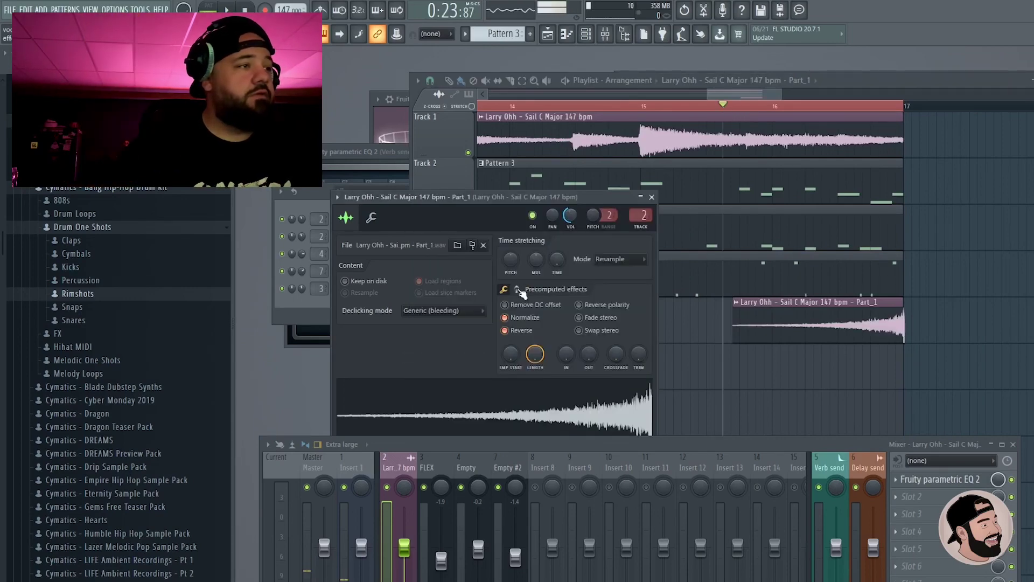
left_click(520, 291)
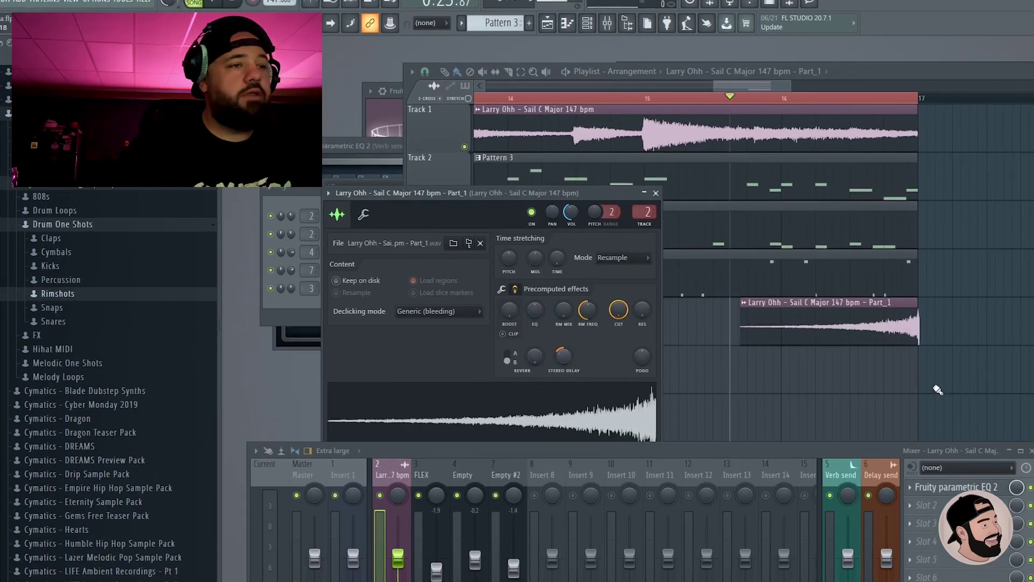
scroll(923, 340, "up", 4)
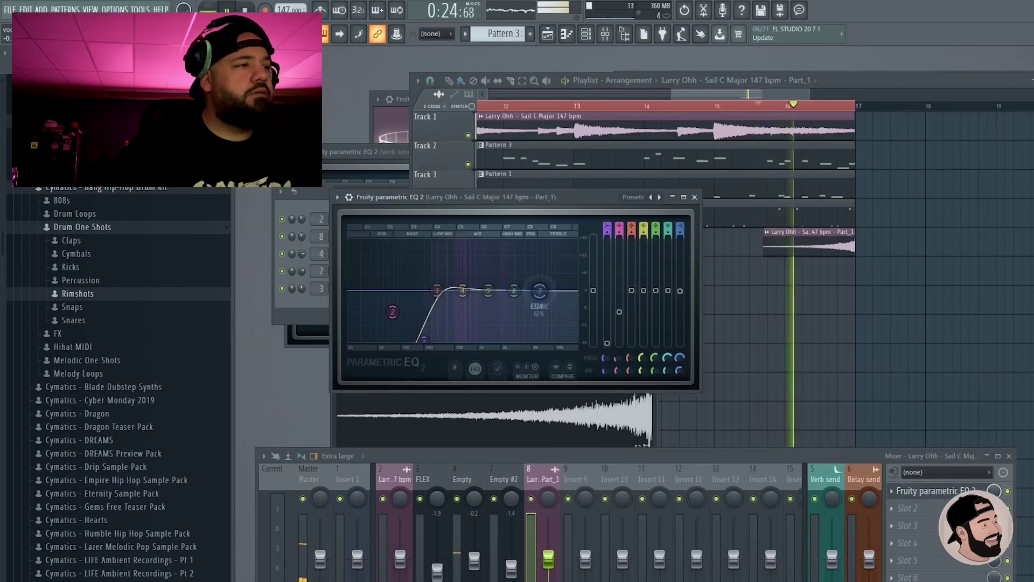
Step: Cut the reversed tail sample's high end in its Fruity parametric EQ 2 and return to the playlist
left_click_drag(540, 291, 519, 343)
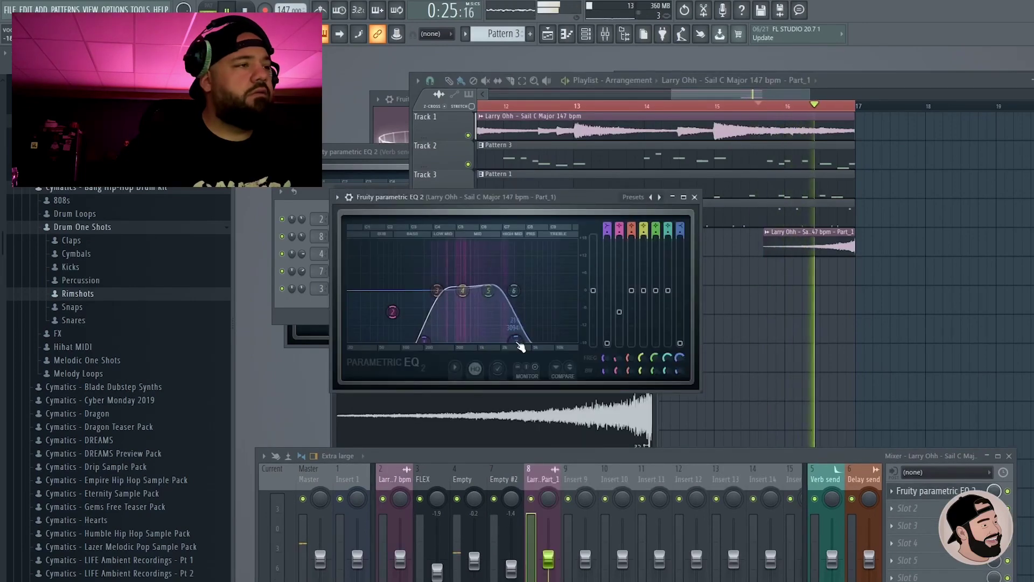
left_click_drag(514, 291, 514, 303)
left_click(898, 326)
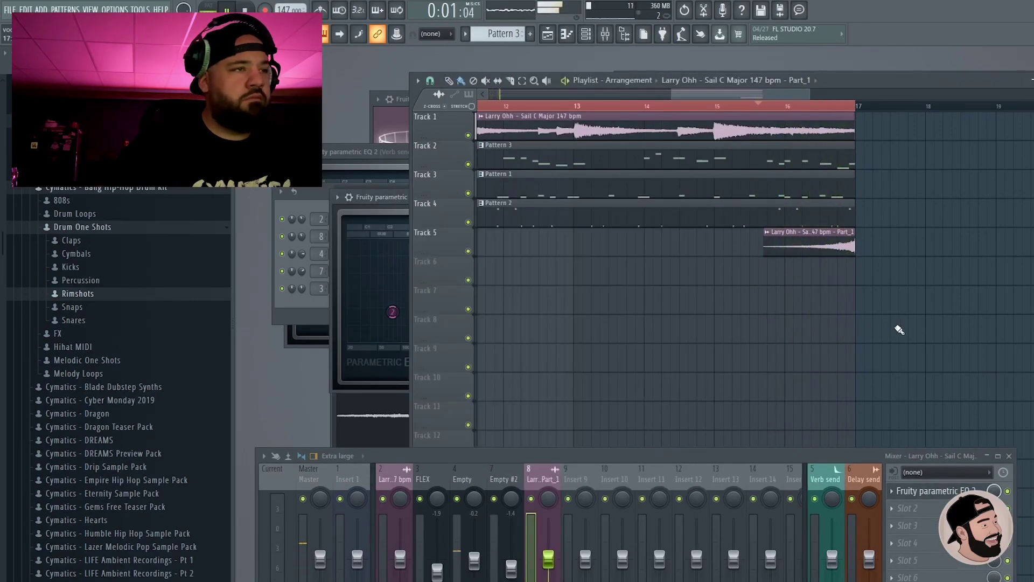
Step: Add a 3x Osc instrument to the project and reveal its channel settings
scroll(873, 323, "down", 3)
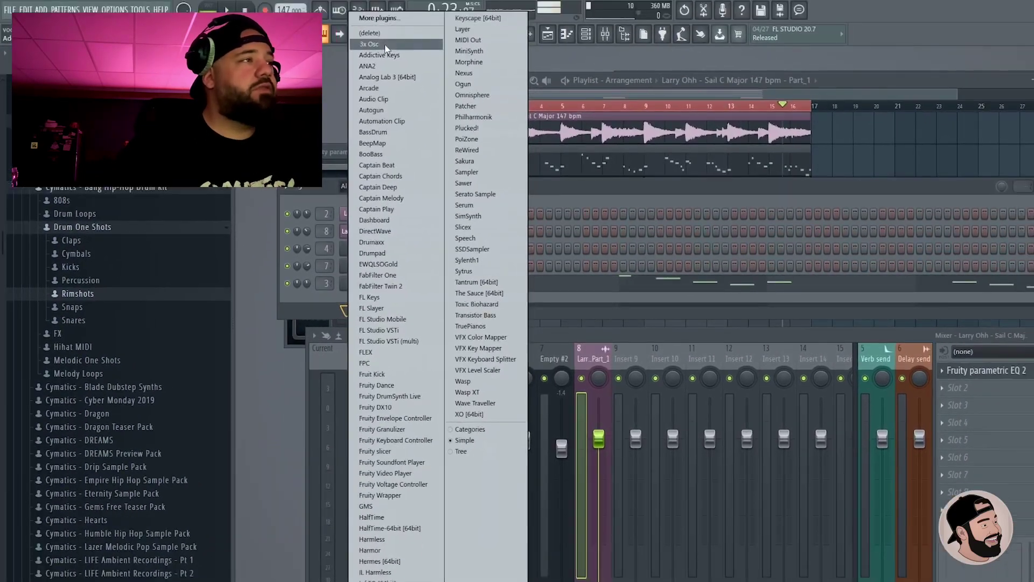
left_click(386, 44)
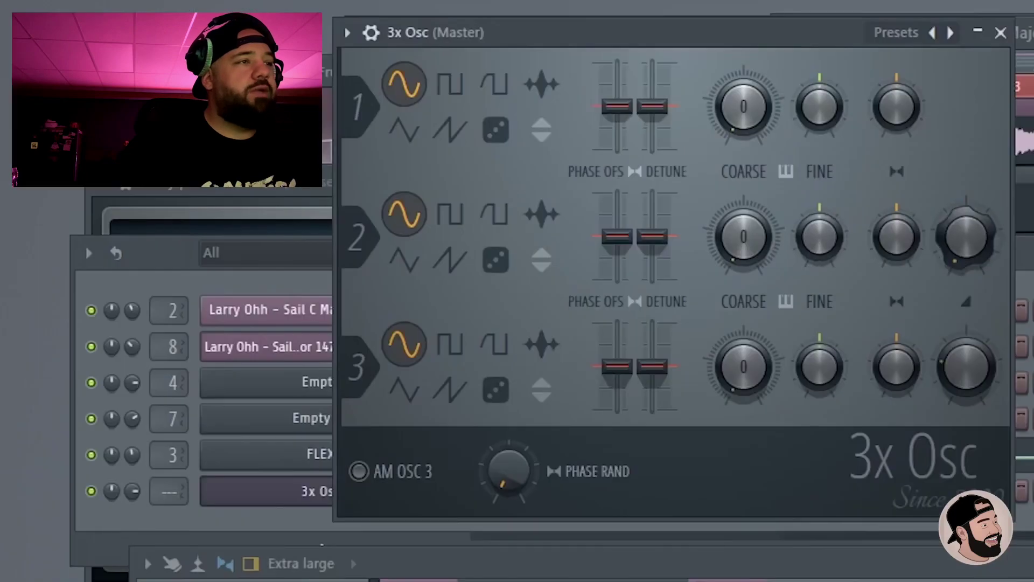
left_click_drag(975, 370, 980, 377)
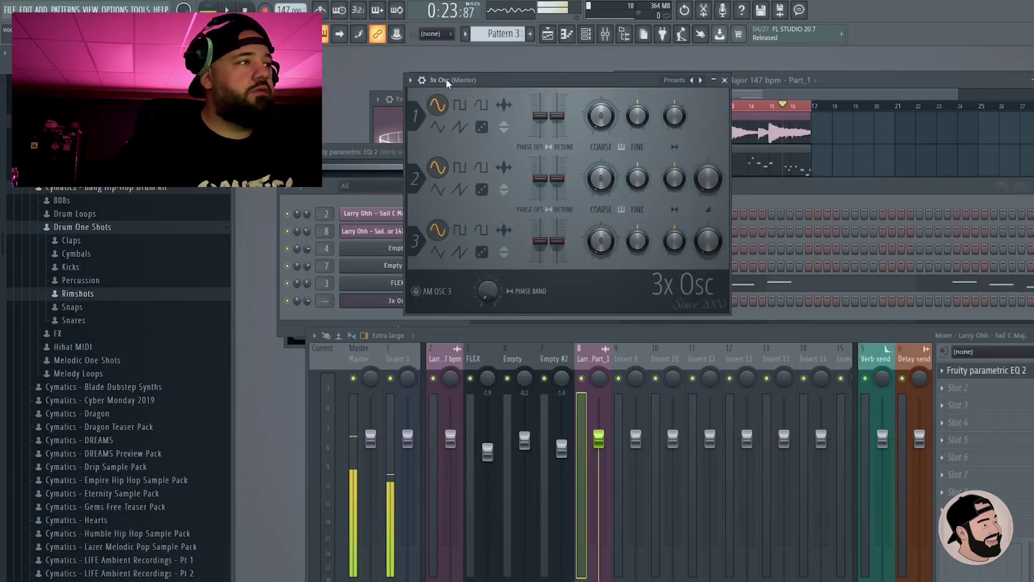
left_click(421, 80)
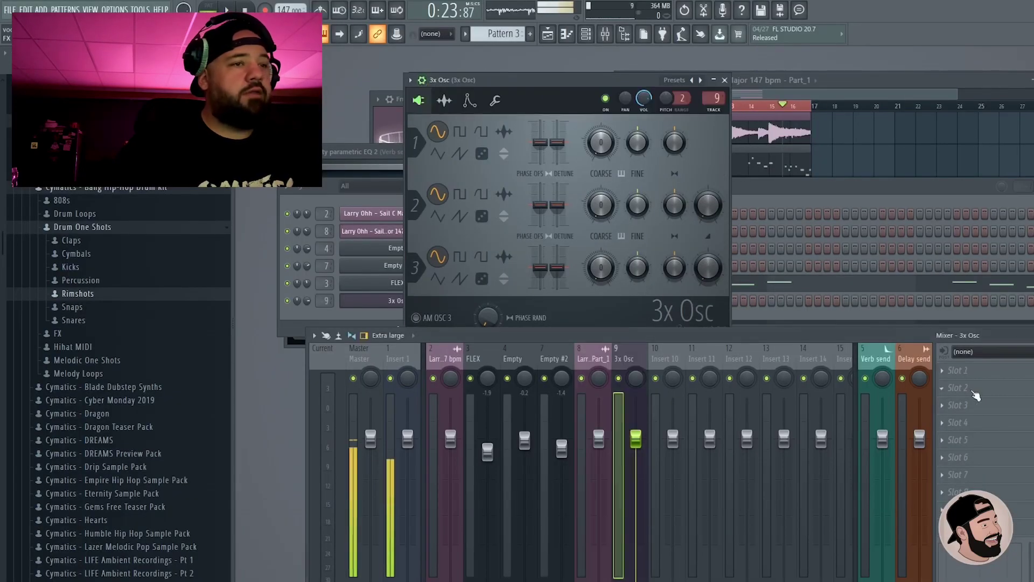
Step: Route 3x Osc to mixer track 9 and load Fruity Fast Dist, Fruity parametric EQ 2 and Fruity Bass Boost on it
left_click(964, 388)
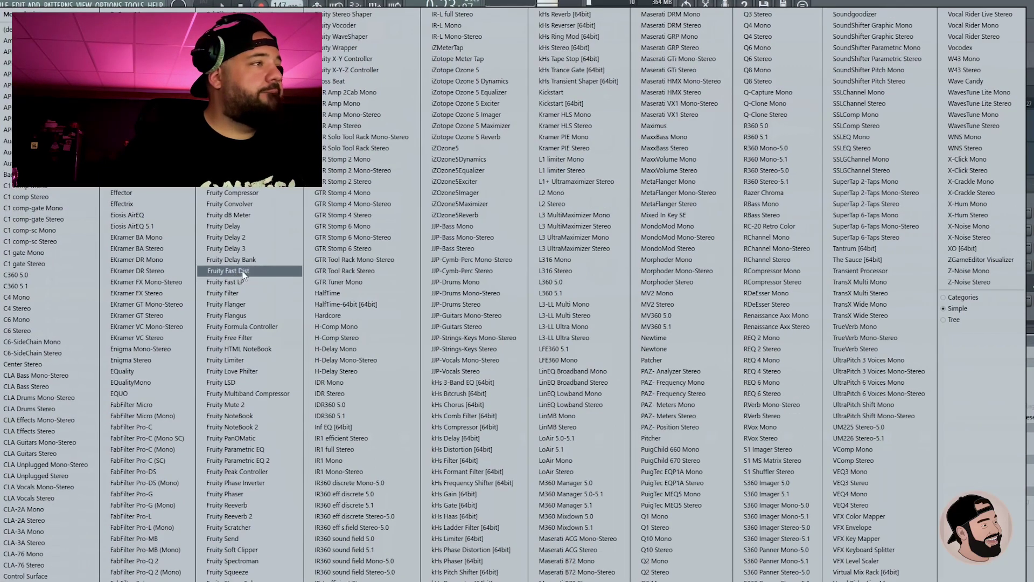
left_click(243, 271)
left_click(970, 377)
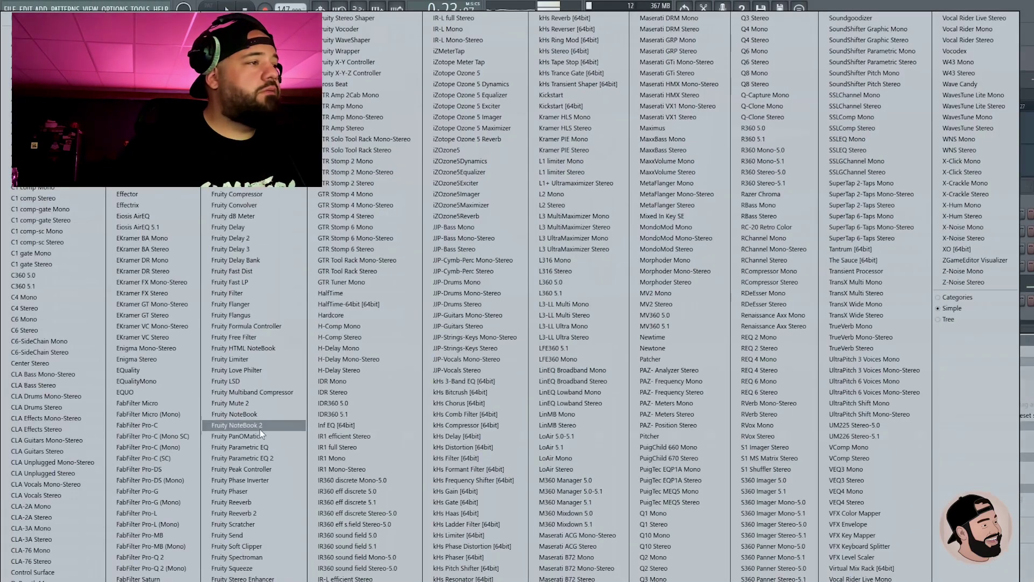
left_click(266, 458)
left_click(966, 407)
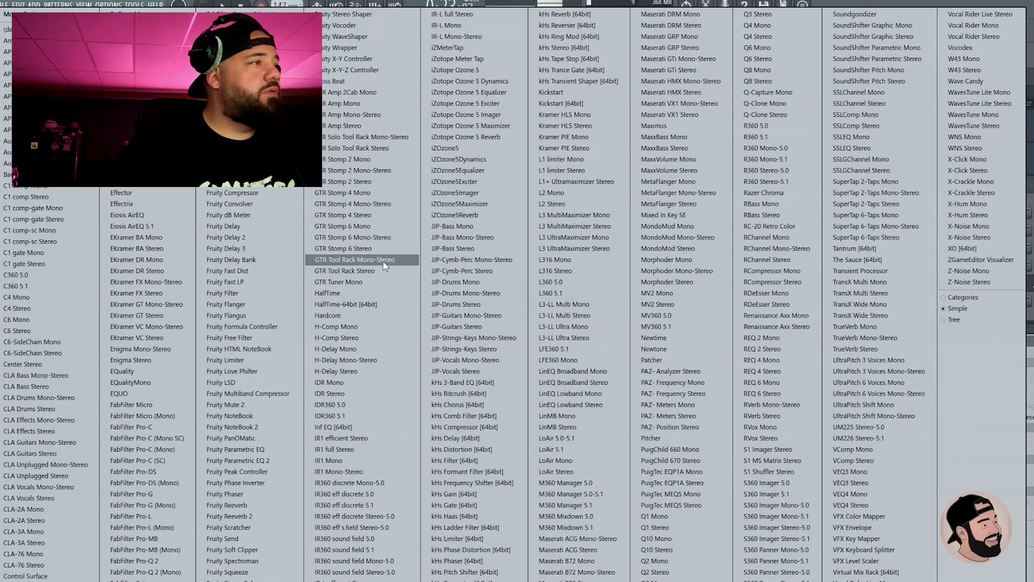
left_click(259, 137)
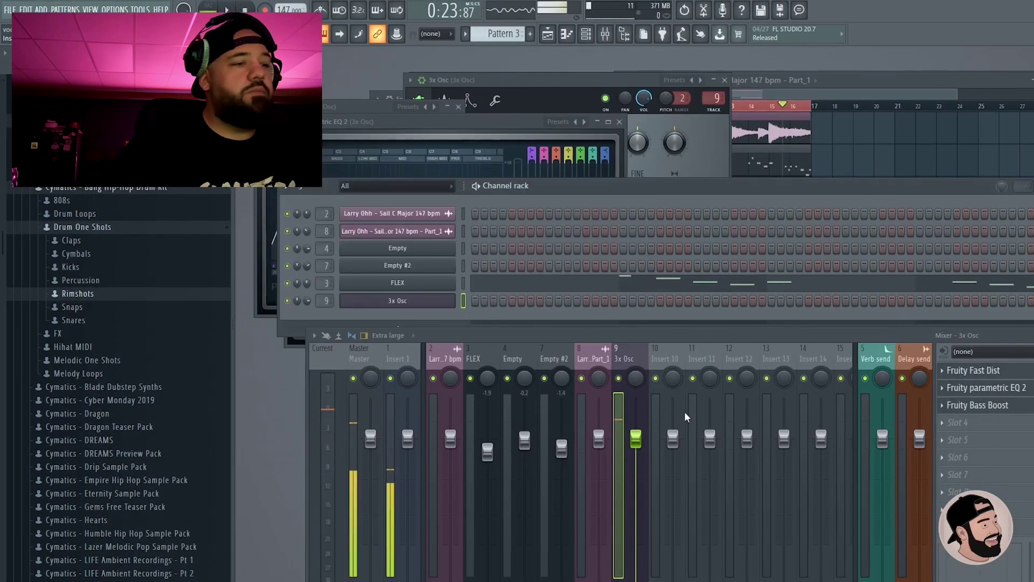
key("alt+Tab")
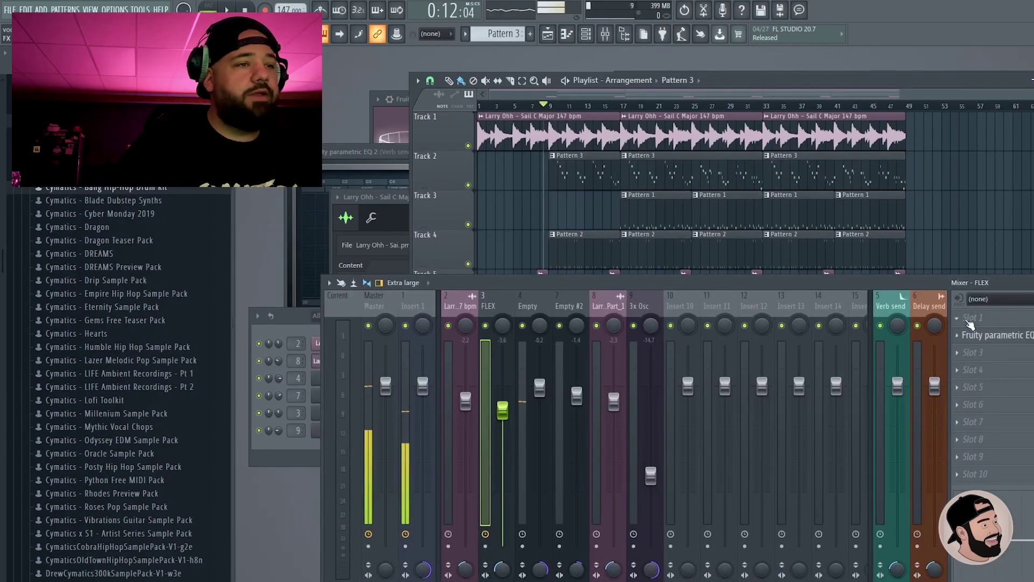
Step: Load RC-20 Retro Color in slot 1 of the FLEX mixer track with the Vinyl 1 preset and 22% wobble, and play the arrangement
left_click(964, 333)
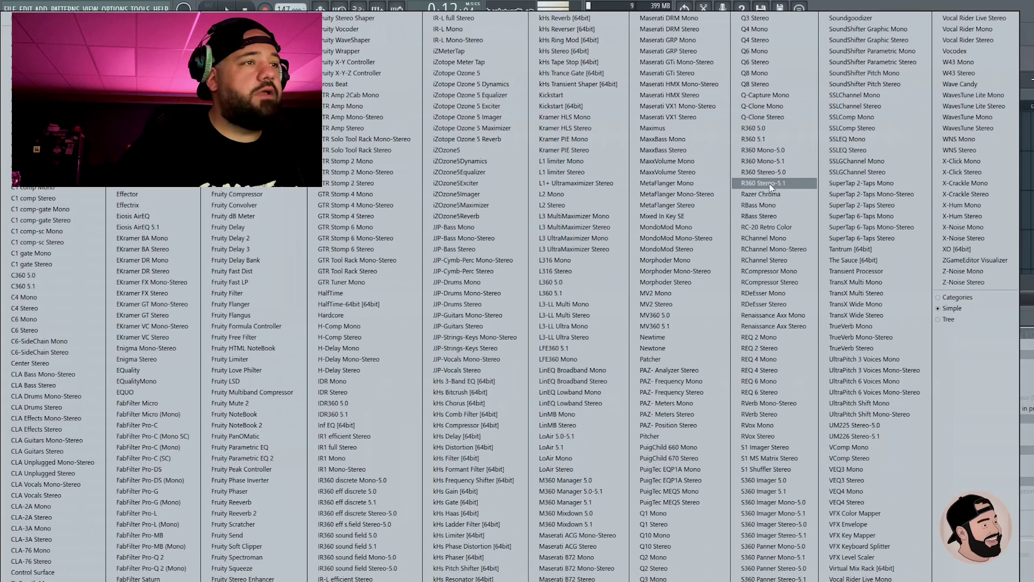
left_click(765, 227)
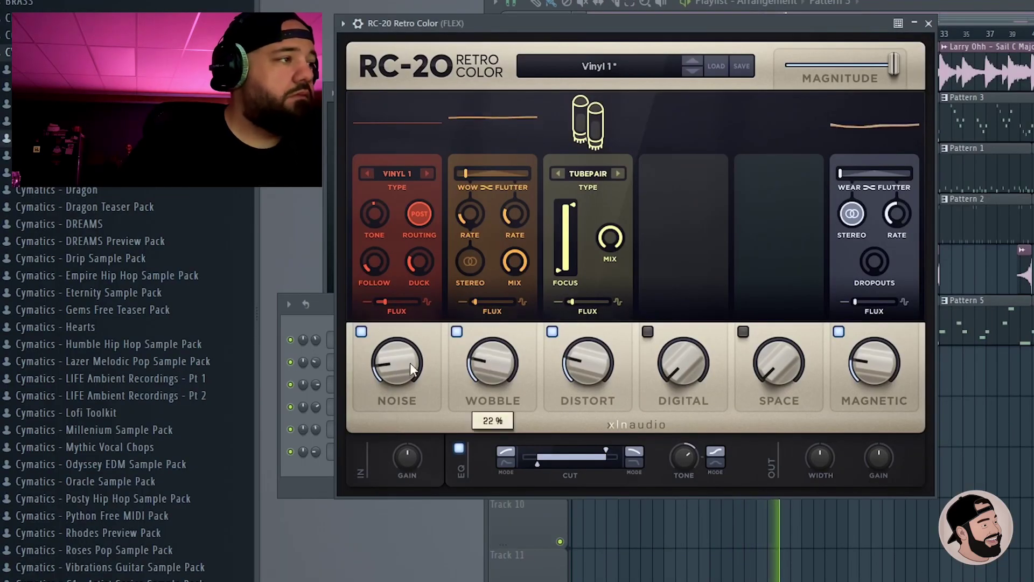
mouse_move(399, 370)
left_click(977, 437)
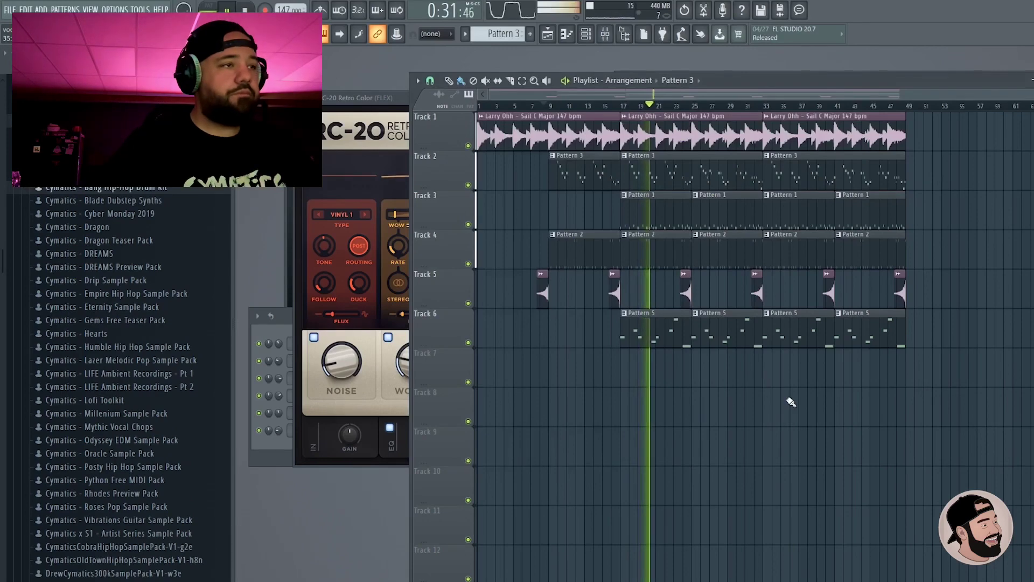
key("space")
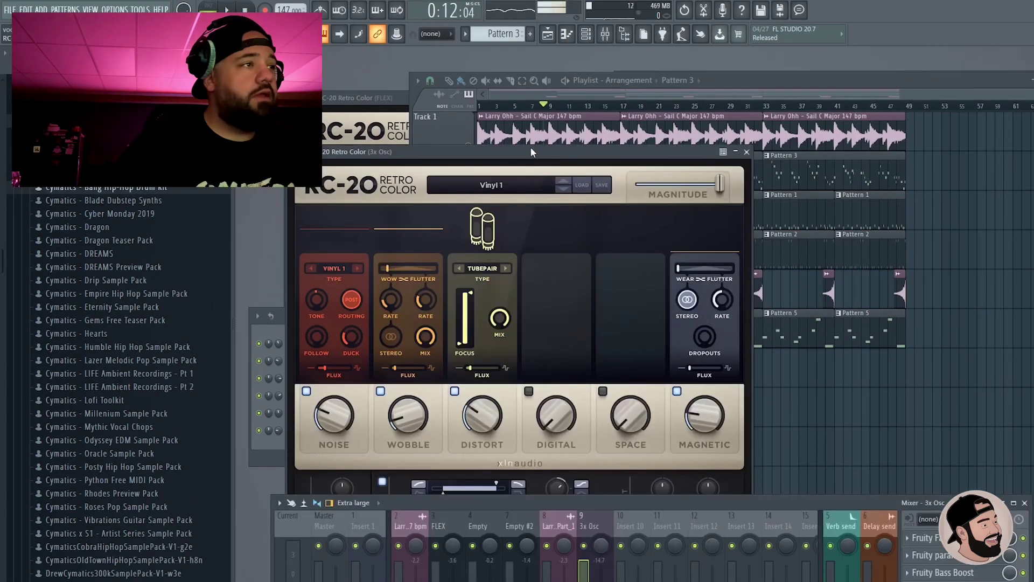
Step: In the 3x Osc track's RC-20 Retro Color, reduce the noise, set wobble to 12%, raise noise follow, and switch the noise type to Vinyl 2
left_click_drag(531, 149, 622, 70)
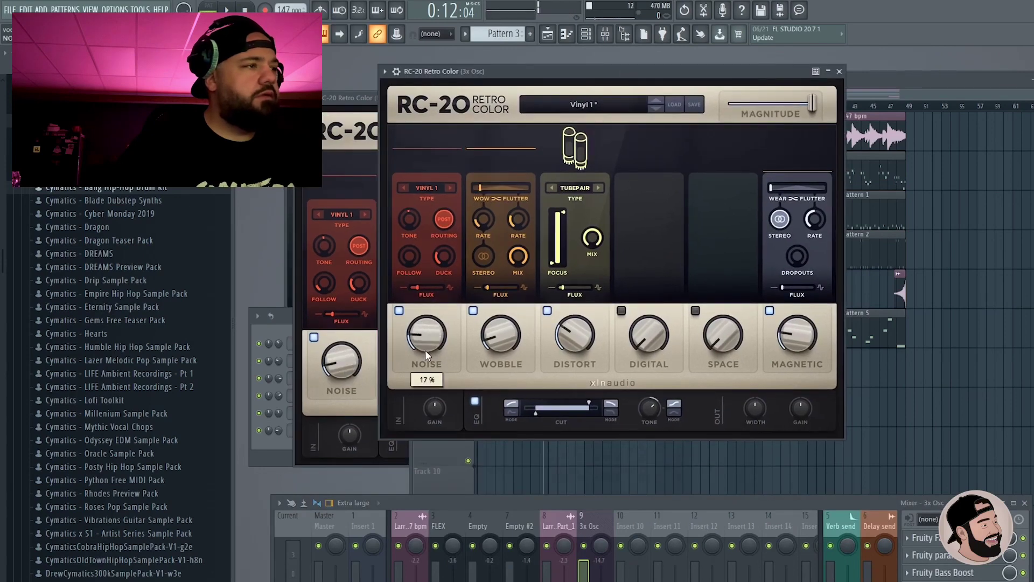
left_click_drag(425, 351, 426, 354)
scroll(510, 405, "up", 1)
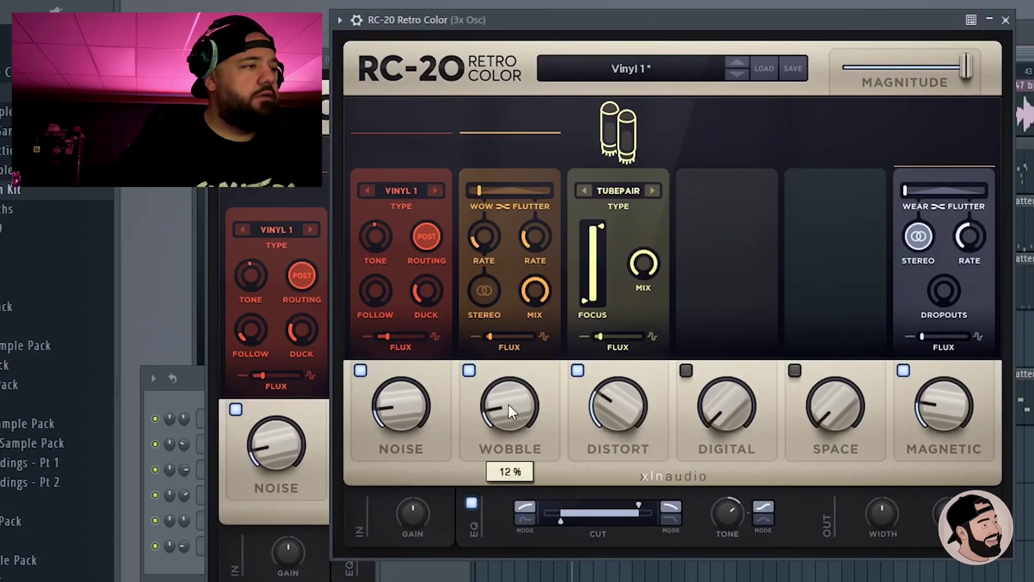
scroll(398, 405, "down", 1)
left_click_drag(366, 293, 431, 300)
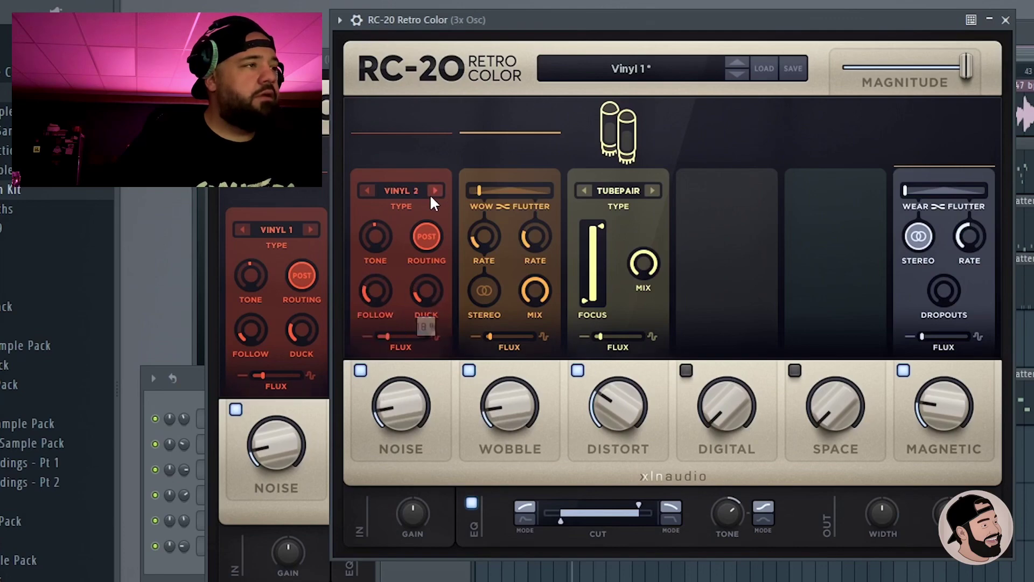
Step: Switch the FLEX track's RC-20 noise type to Vinyl 2, return to the 3x Osc instance and raise the mixer window
left_click(310, 230)
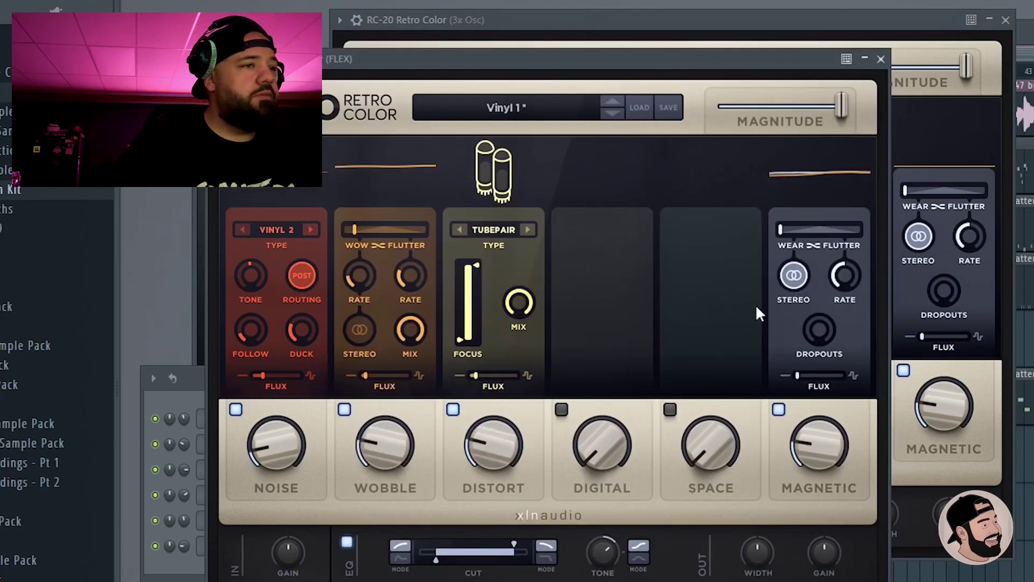
left_click(1004, 458)
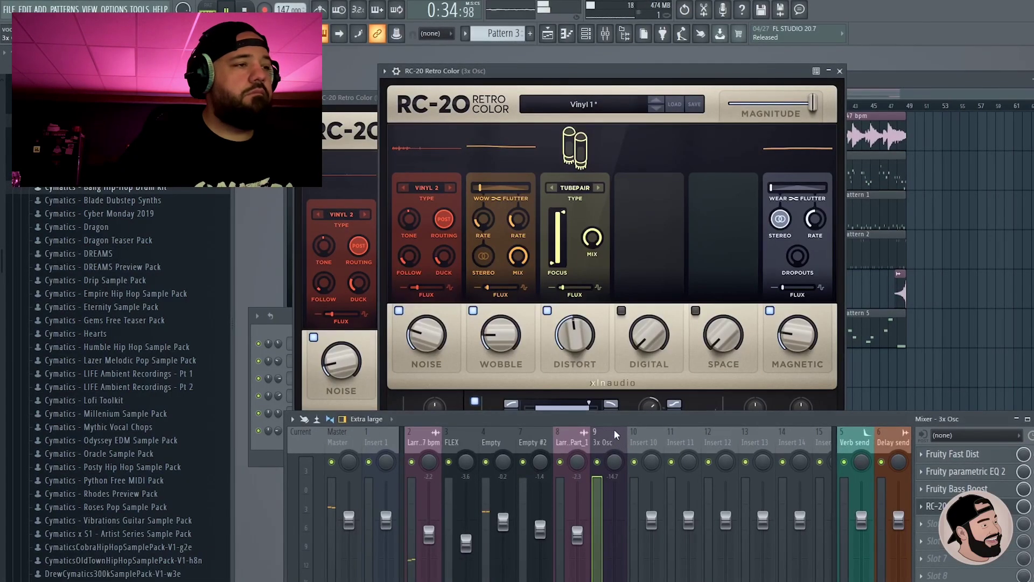
left_click_drag(616, 421, 618, 262)
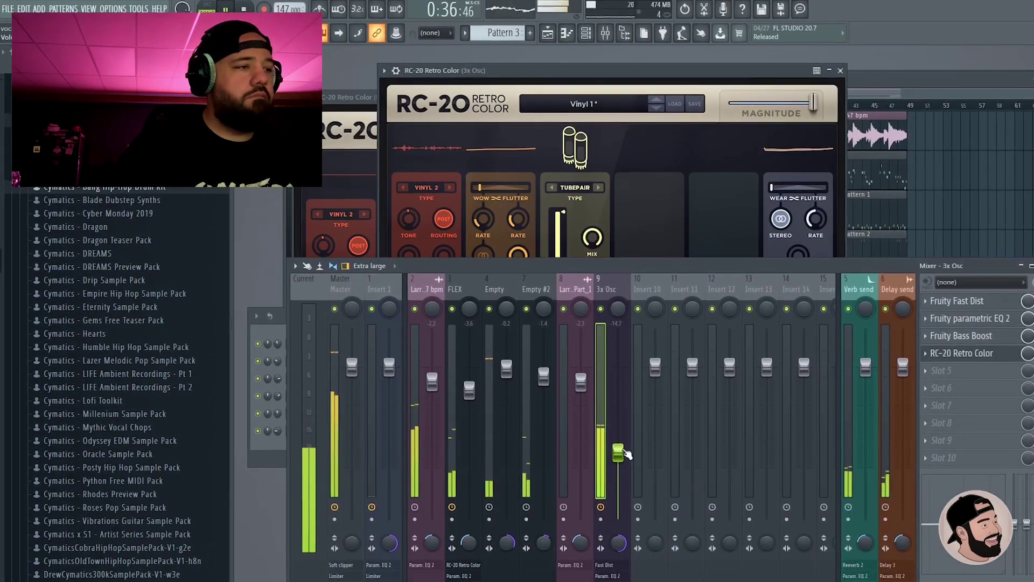